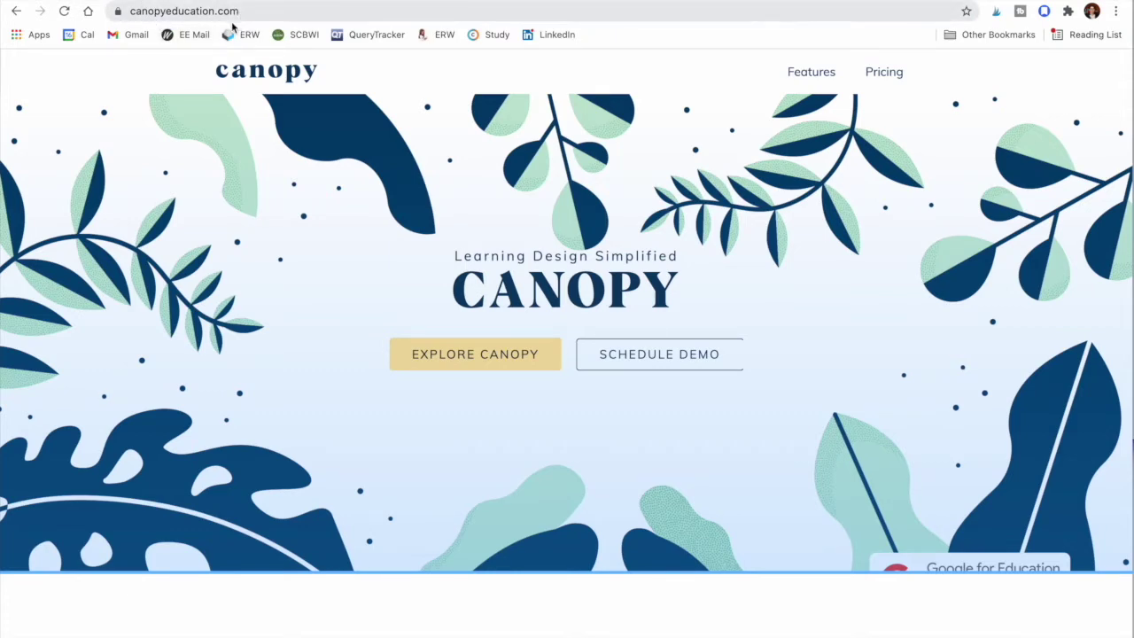
- Scroll through the Canopy home page, then go to the Features page and scroll down
{"action": "scroll", "coordinate": [252, 209], "scroll_direction": "down", "scroll_amount": 3}
{"action": "scroll", "coordinate": [76, 284], "scroll_direction": "down", "scroll_amount": 10}
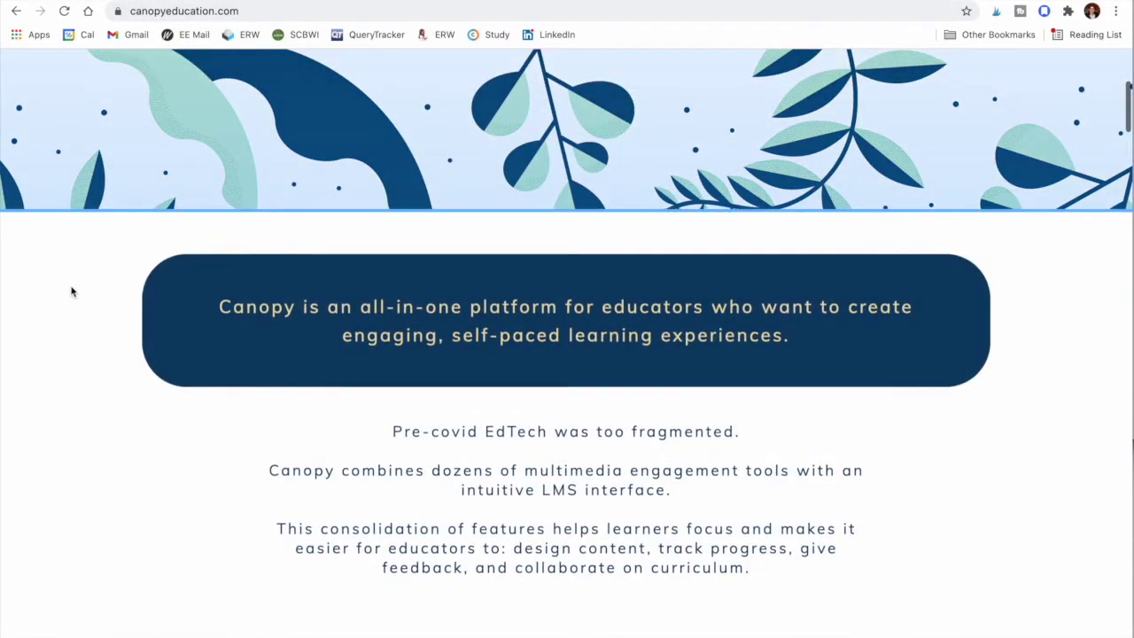
{"action": "scroll", "coordinate": [69, 297], "scroll_direction": "down", "scroll_amount": 10}
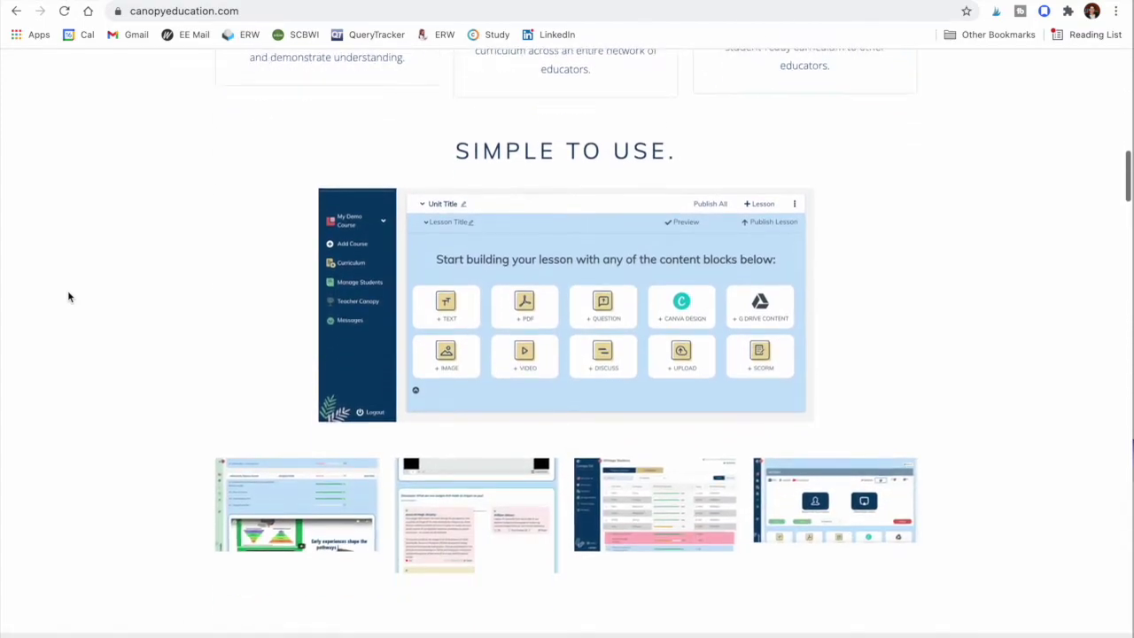
{"action": "scroll", "coordinate": [70, 297], "scroll_direction": "down", "scroll_amount": 5}
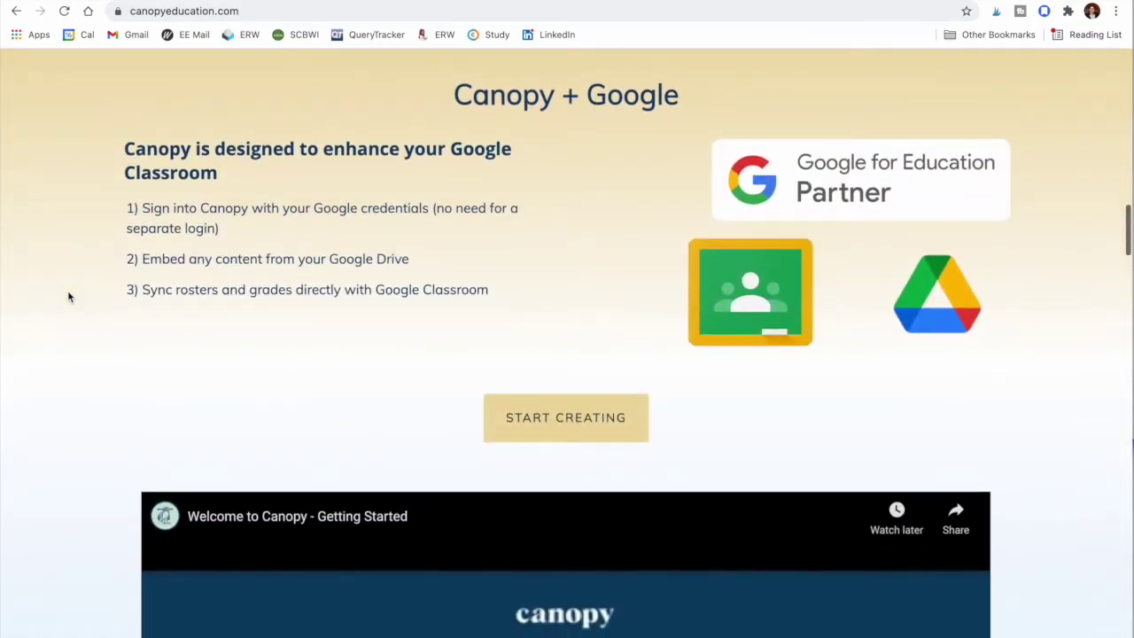
{"action": "scroll", "coordinate": [69, 297], "scroll_direction": "up", "scroll_amount": 2}
{"action": "scroll", "coordinate": [70, 297], "scroll_direction": "up", "scroll_amount": 20}
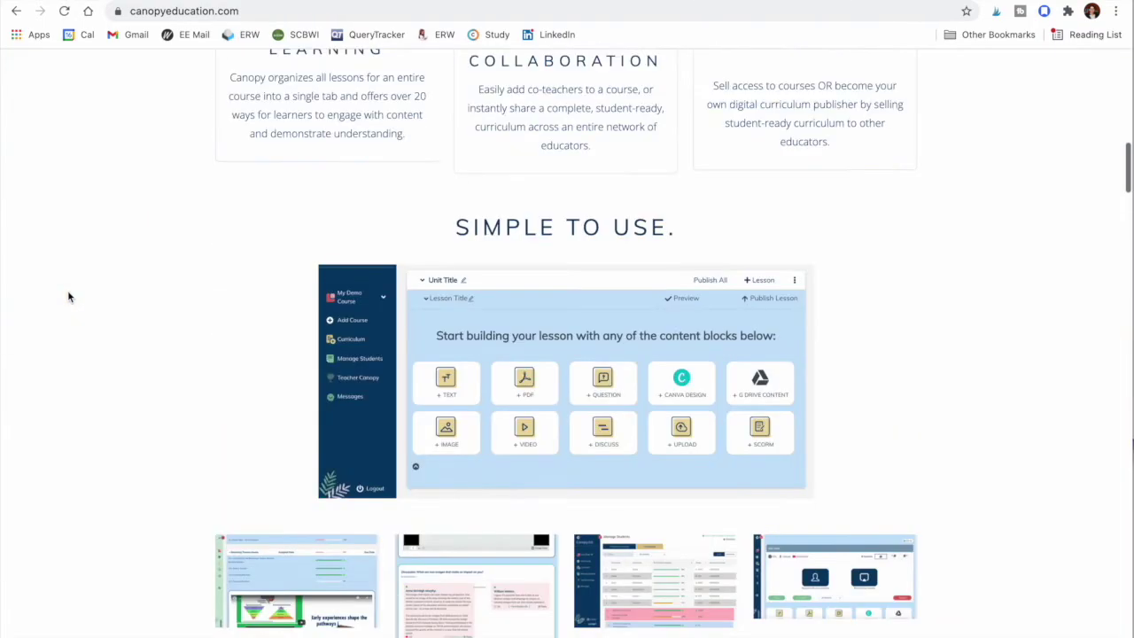
{"action": "scroll", "coordinate": [310, 256], "scroll_direction": "up", "scroll_amount": 3}
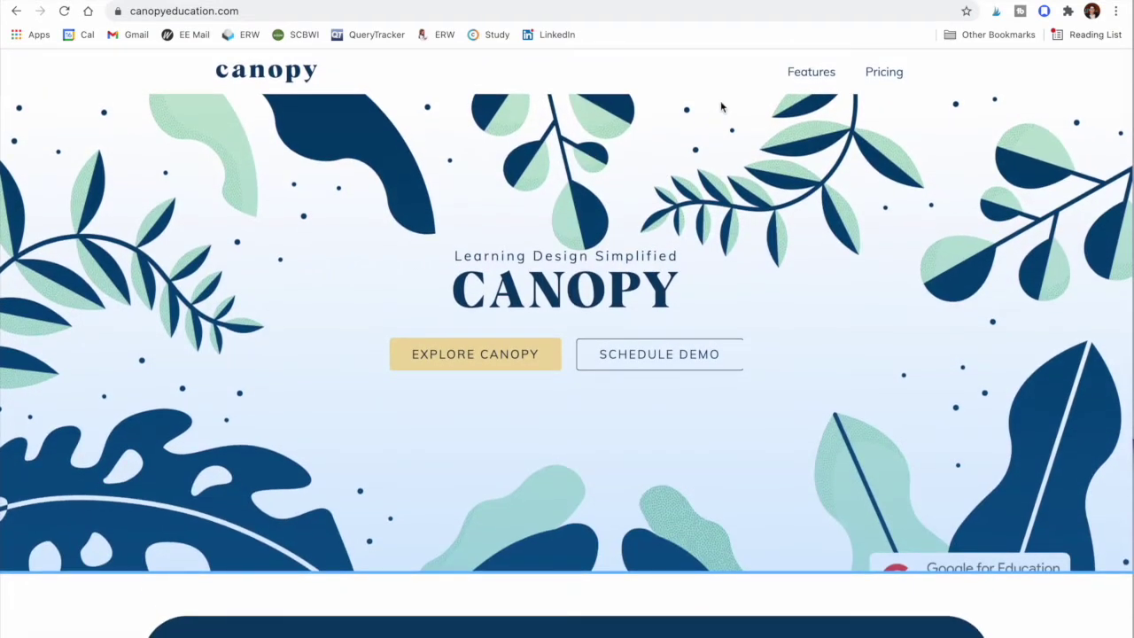
{"action": "left_click", "coordinate": [804, 78]}
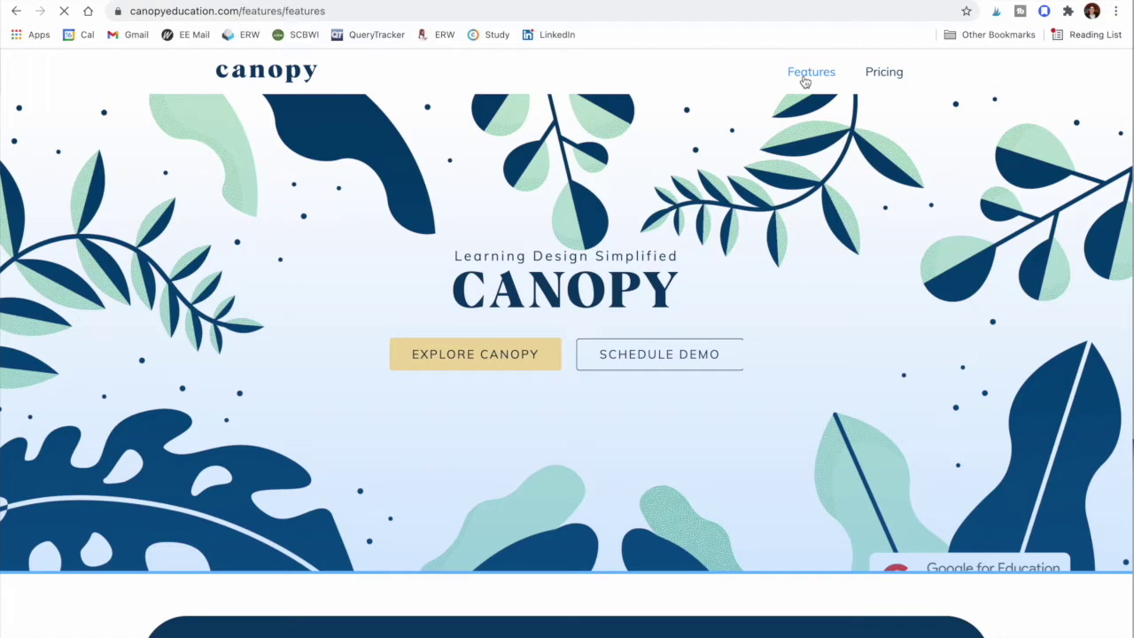
{"action": "scroll", "coordinate": [888, 309], "scroll_direction": "down", "scroll_amount": 3}
{"action": "scroll", "coordinate": [888, 311], "scroll_direction": "down", "scroll_amount": 3}
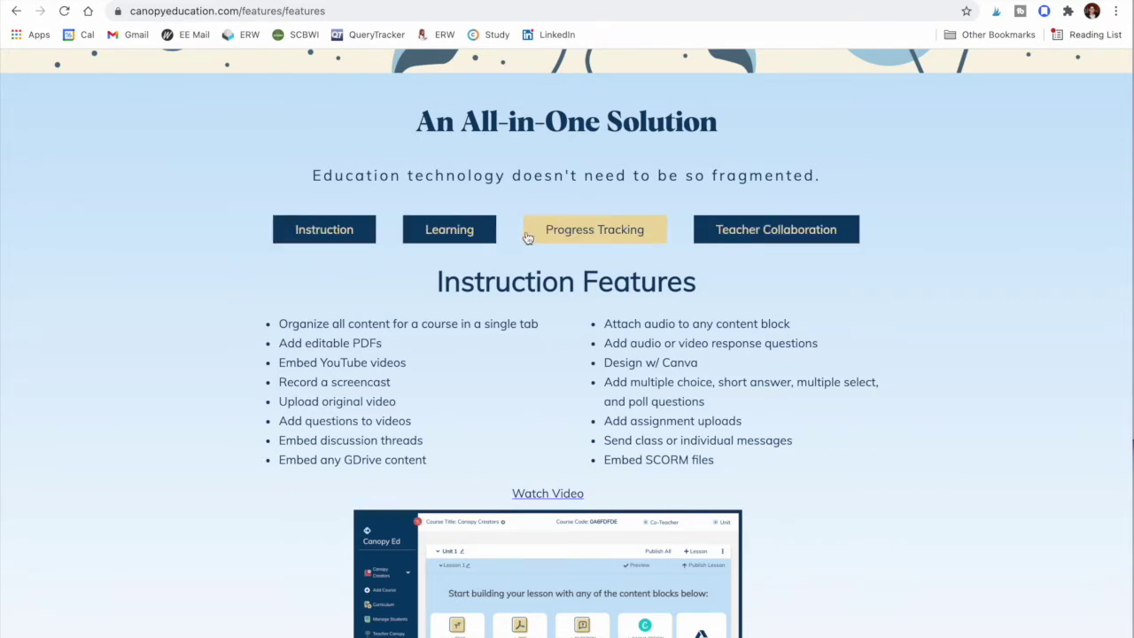
- Show the Progress Tracking and then the Teacher Collaboration feature lists
{"action": "left_click", "coordinate": [585, 231]}
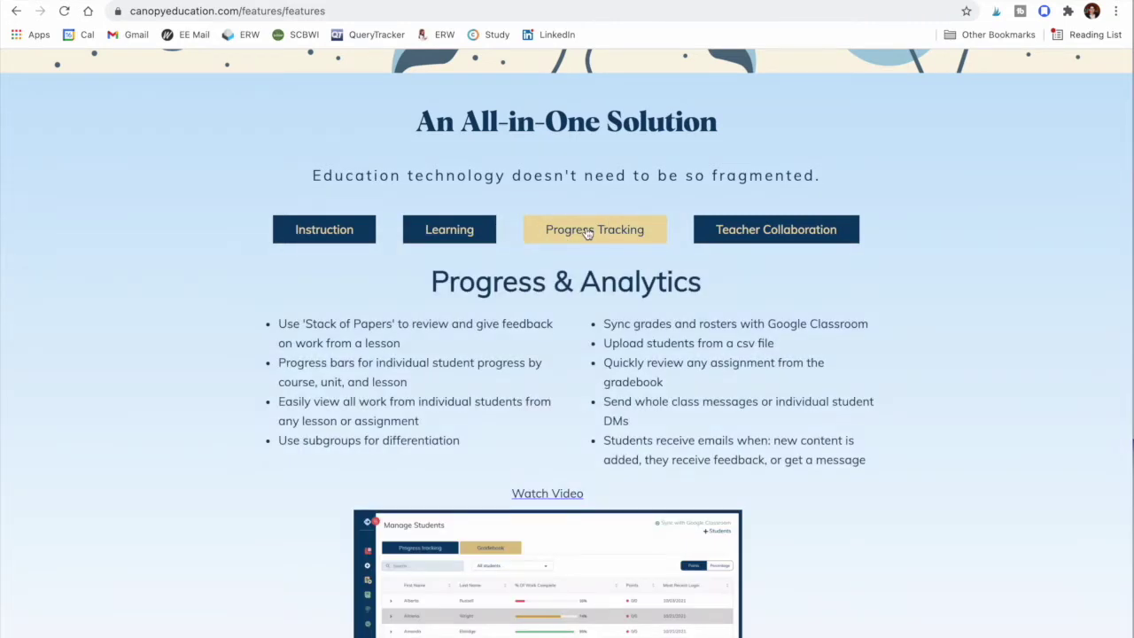
{"action": "left_click", "coordinate": [781, 231]}
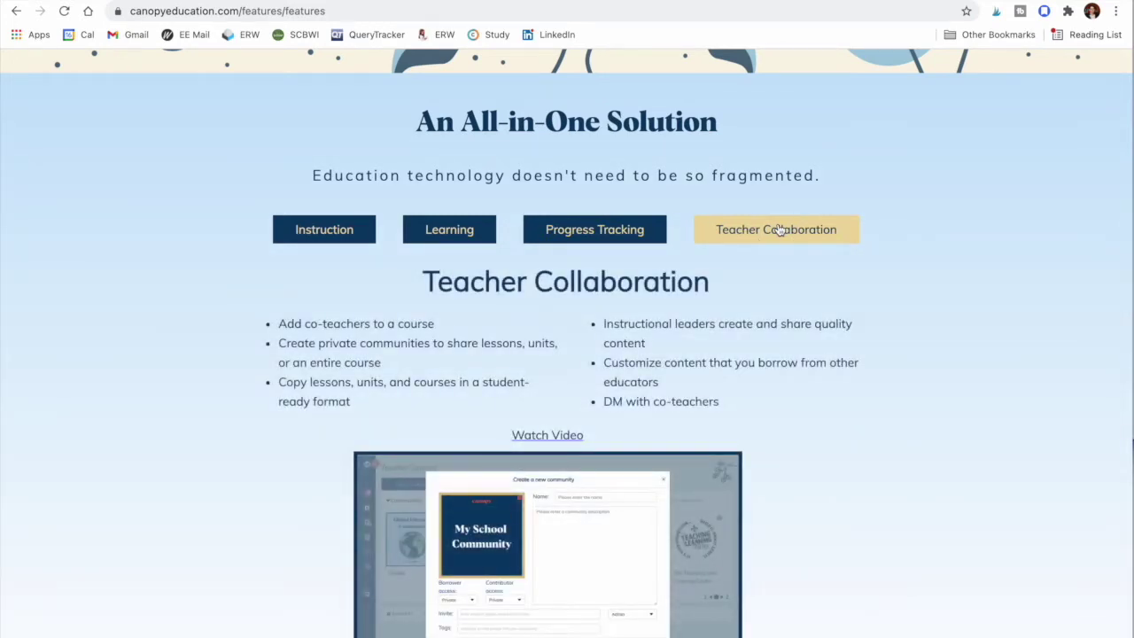
{"action": "scroll", "coordinate": [779, 230], "scroll_direction": "up", "scroll_amount": 7}
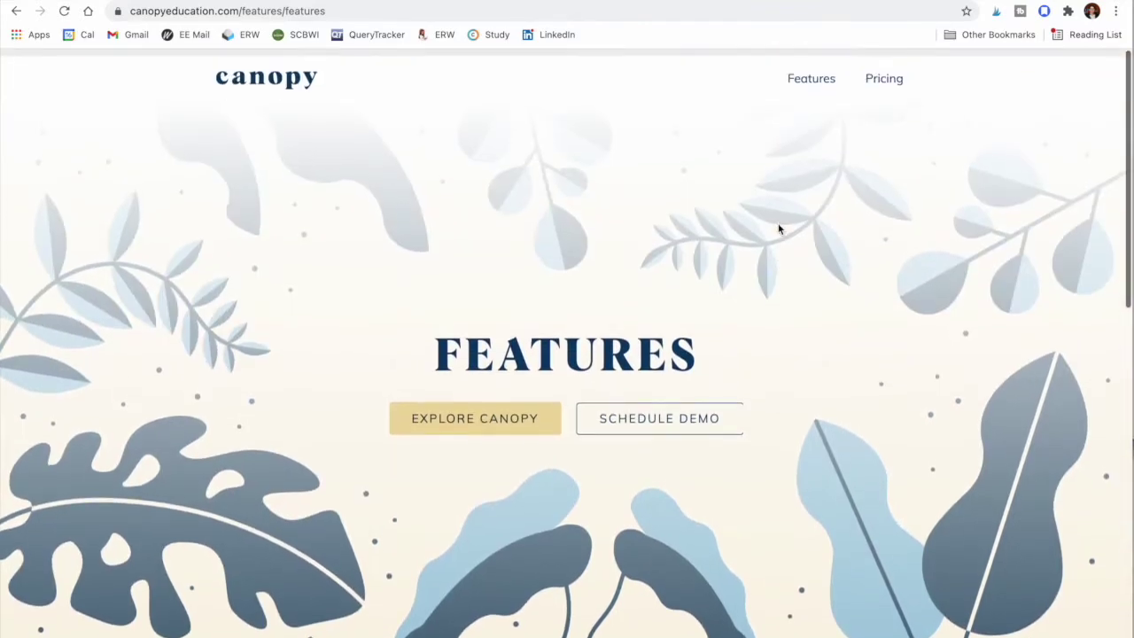
- Go to the Pricing page and scroll through its plans
{"action": "left_click", "coordinate": [881, 72]}
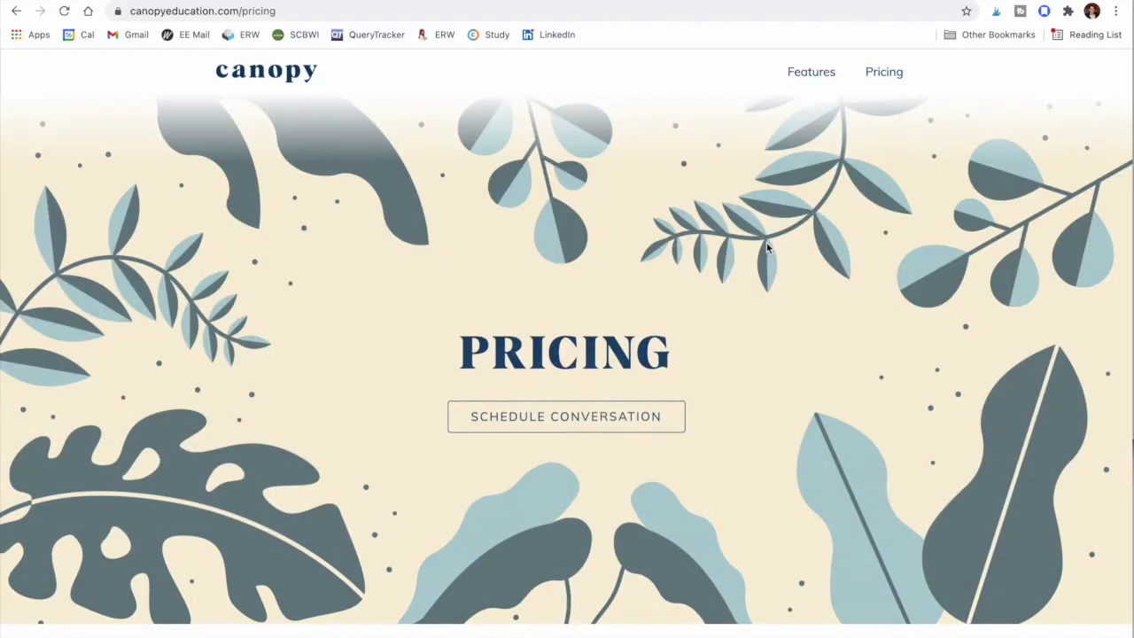
{"action": "scroll", "coordinate": [277, 310], "scroll_direction": "down", "scroll_amount": 5}
{"action": "scroll", "coordinate": [195, 384], "scroll_direction": "down", "scroll_amount": 3}
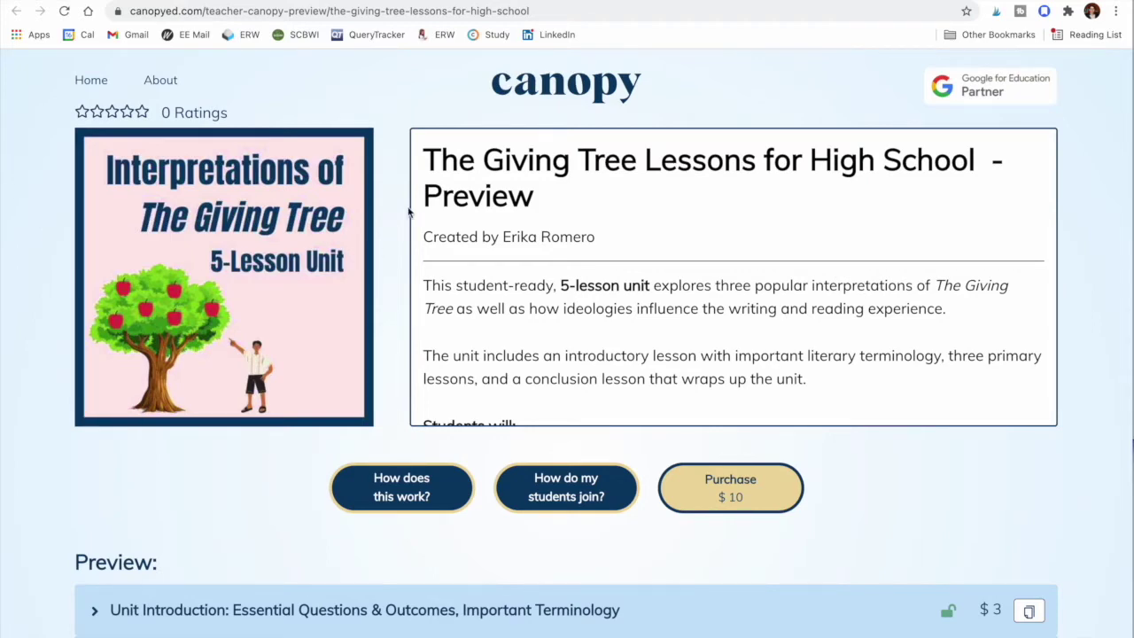
- Scroll through The Giving Tree unit description and its five $3 lesson sections
{"action": "scroll", "coordinate": [536, 308], "scroll_direction": "down", "scroll_amount": 3}
{"action": "scroll", "coordinate": [536, 308], "scroll_direction": "down", "scroll_amount": 10}
{"action": "scroll", "coordinate": [536, 304], "scroll_direction": "down", "scroll_amount": 3}
{"action": "scroll", "coordinate": [40, 462], "scroll_direction": "down", "scroll_amount": 2}
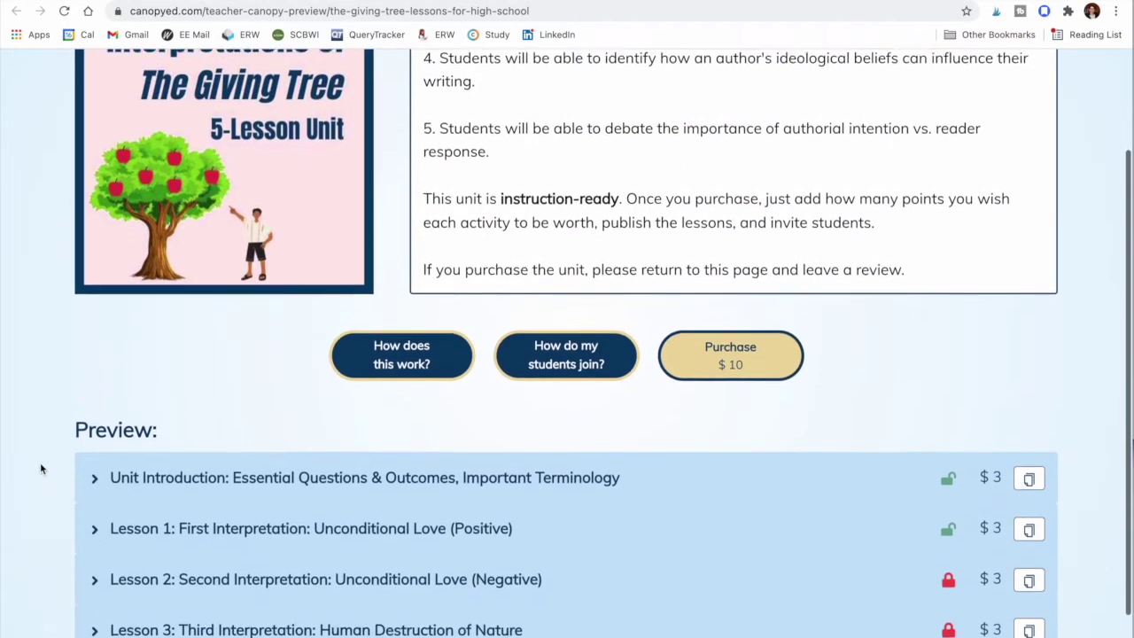
{"action": "scroll", "coordinate": [40, 463], "scroll_direction": "down", "scroll_amount": 2}
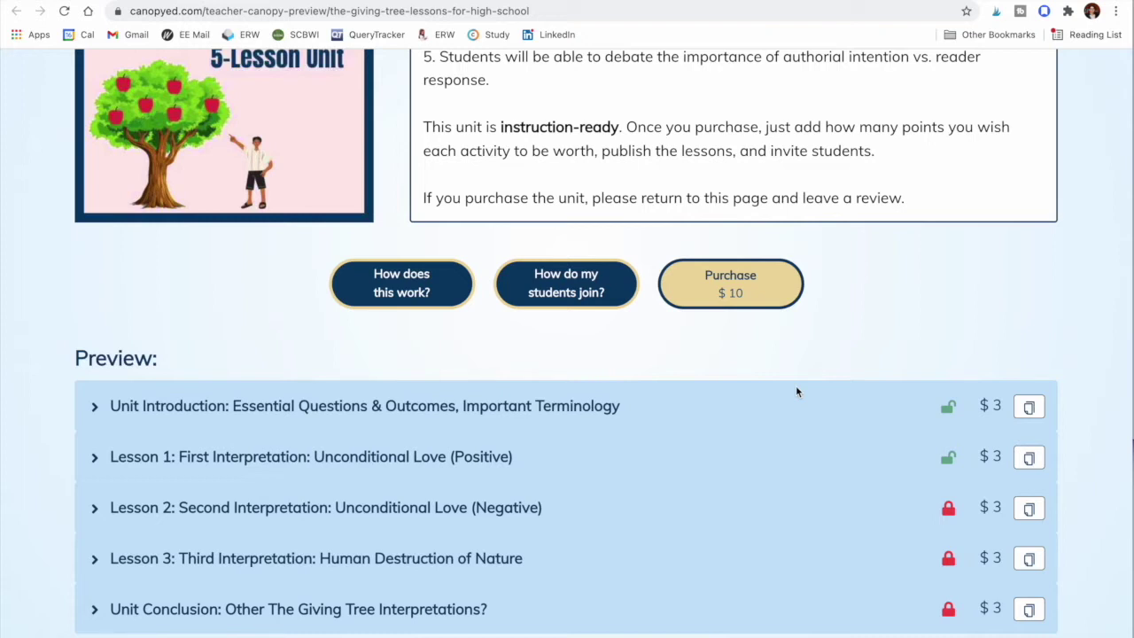
{"action": "scroll", "coordinate": [876, 352], "scroll_direction": "up", "scroll_amount": 3}
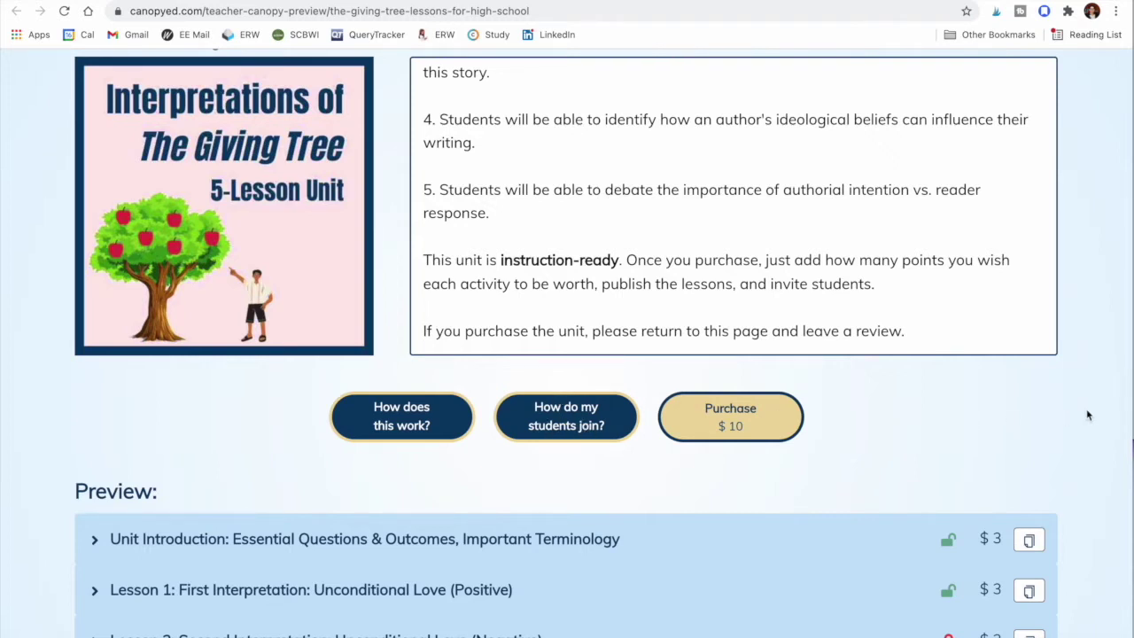
{"action": "scroll", "coordinate": [1093, 414], "scroll_direction": "up", "scroll_amount": 1}
{"action": "scroll", "coordinate": [1093, 413], "scroll_direction": "down", "scroll_amount": 3}
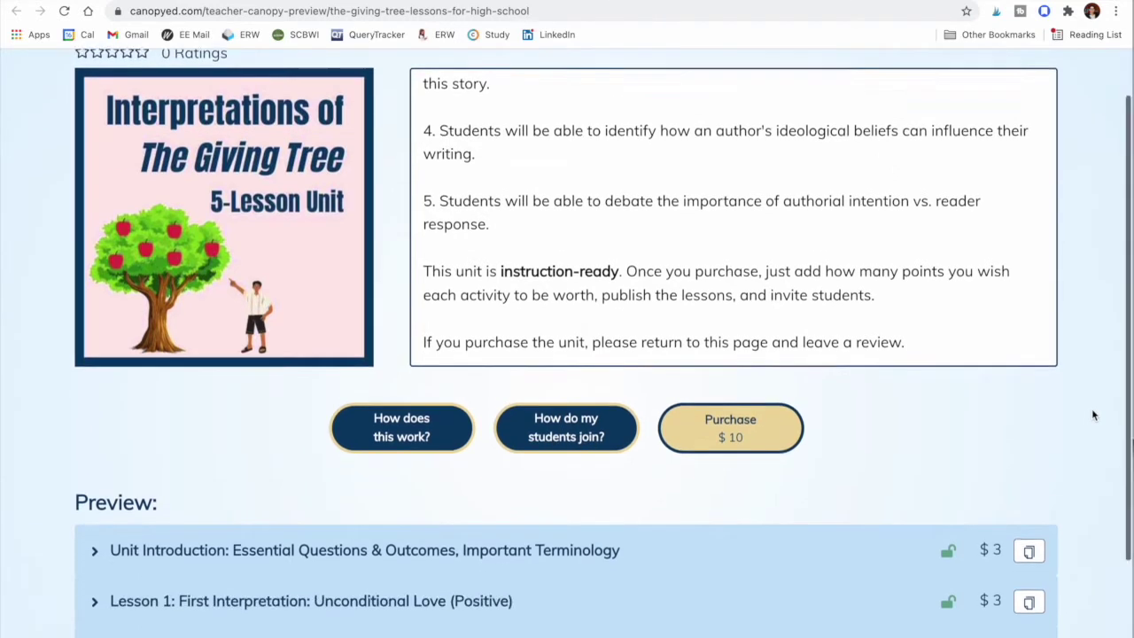
- Expand the Unit Introduction in the preview and read through its Essential Questions
{"action": "left_click", "coordinate": [94, 408]}
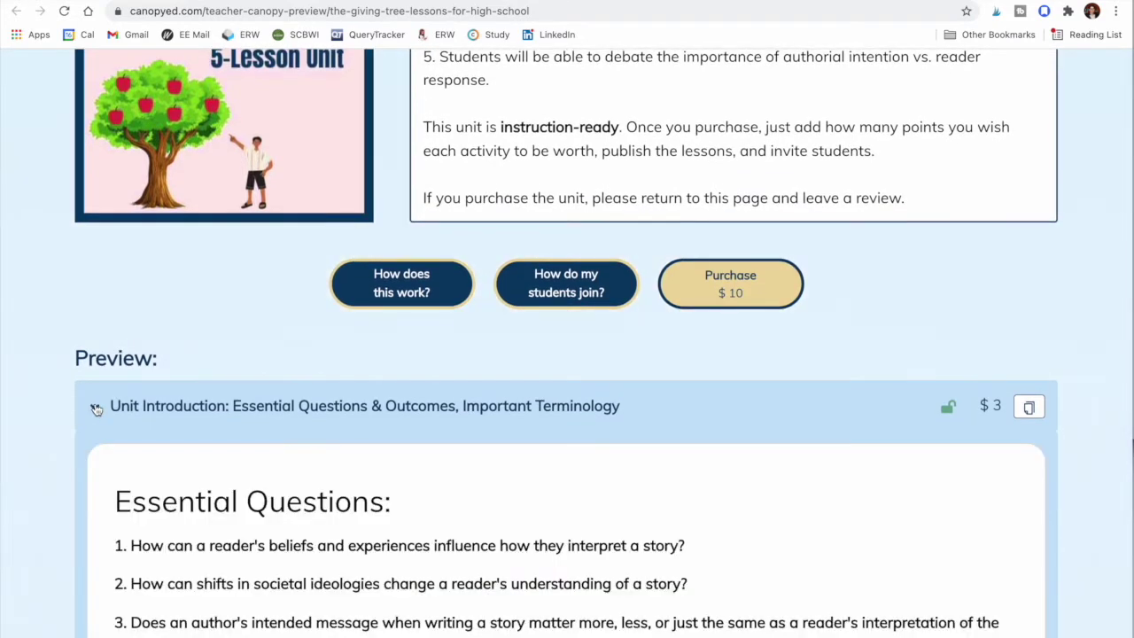
{"action": "scroll", "coordinate": [95, 408], "scroll_direction": "down", "scroll_amount": 10}
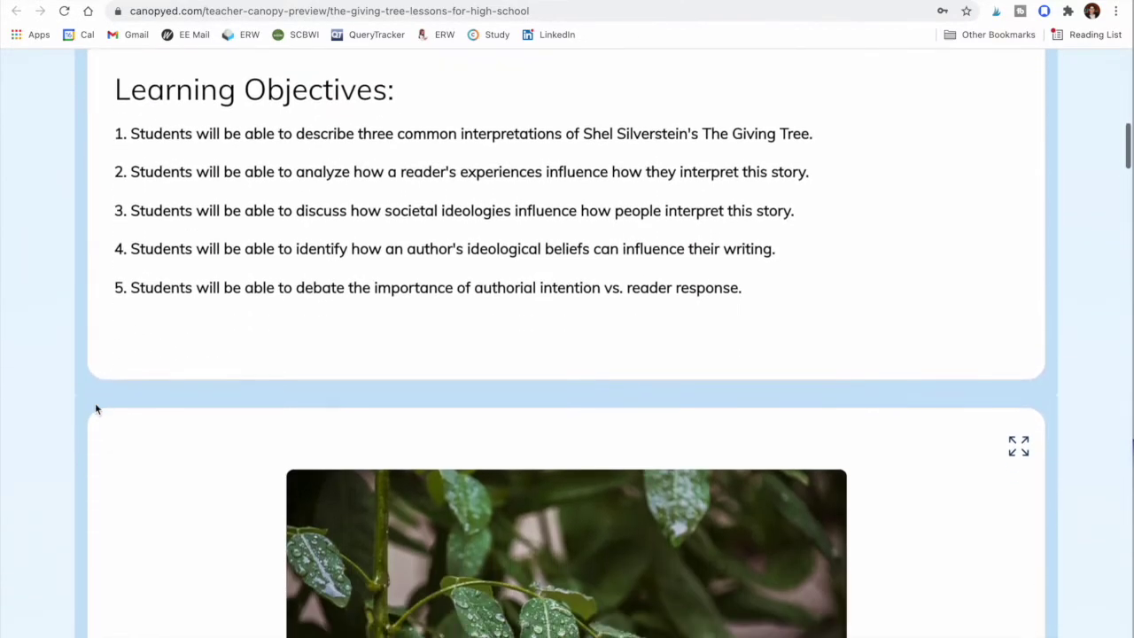
{"action": "scroll", "coordinate": [42, 421], "scroll_direction": "down", "scroll_amount": 12}
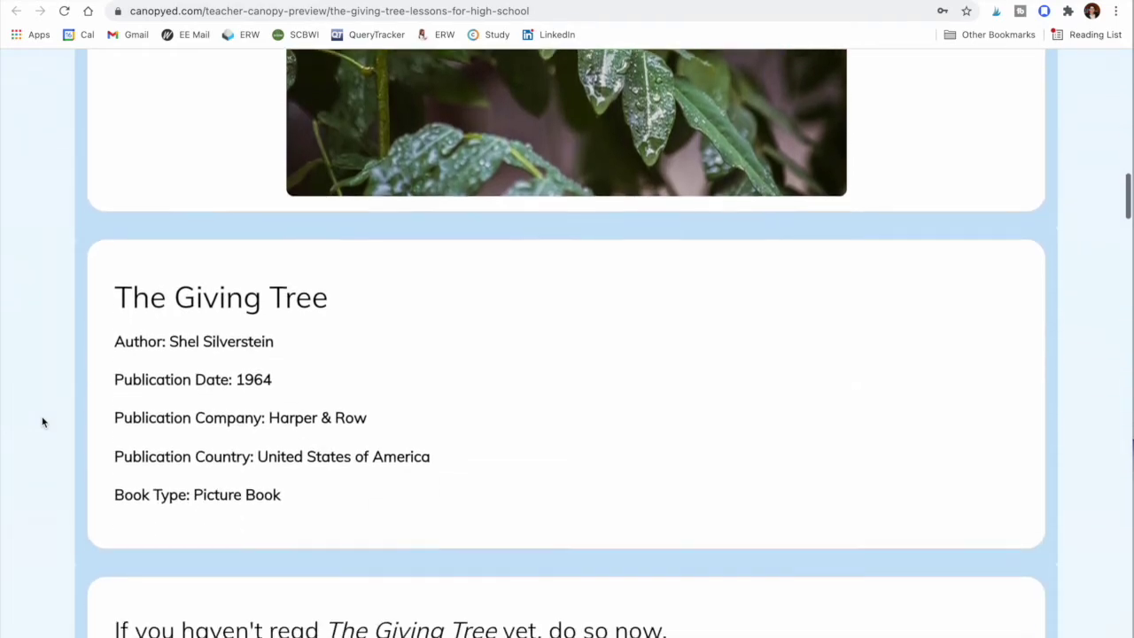
{"action": "scroll", "coordinate": [42, 421], "scroll_direction": "down", "scroll_amount": 8}
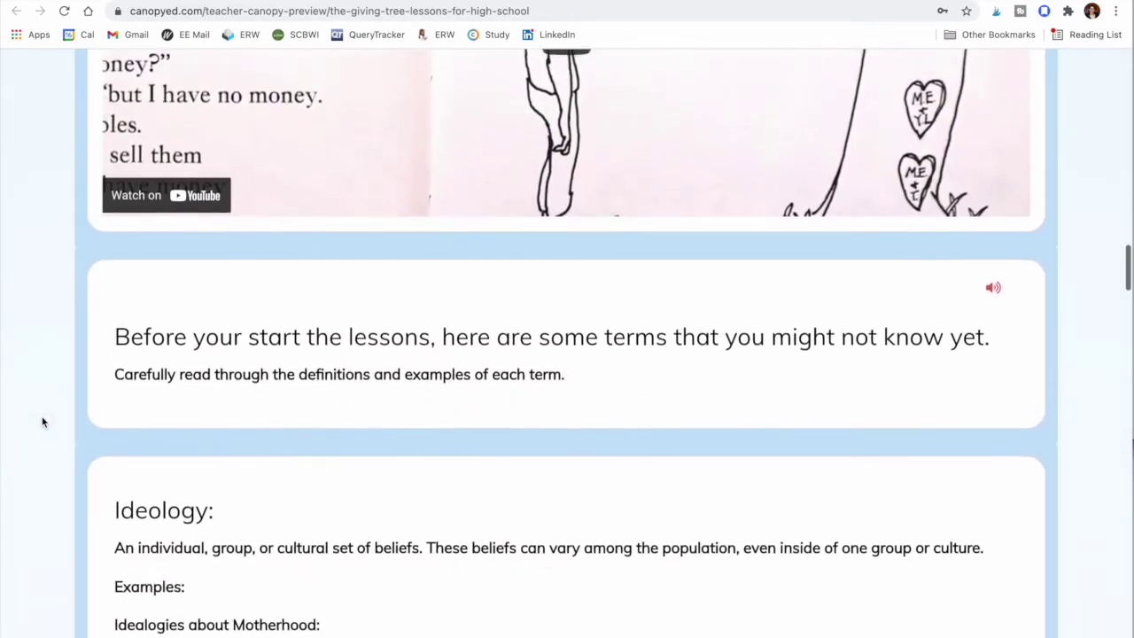
{"action": "scroll", "coordinate": [42, 422], "scroll_direction": "down", "scroll_amount": 15}
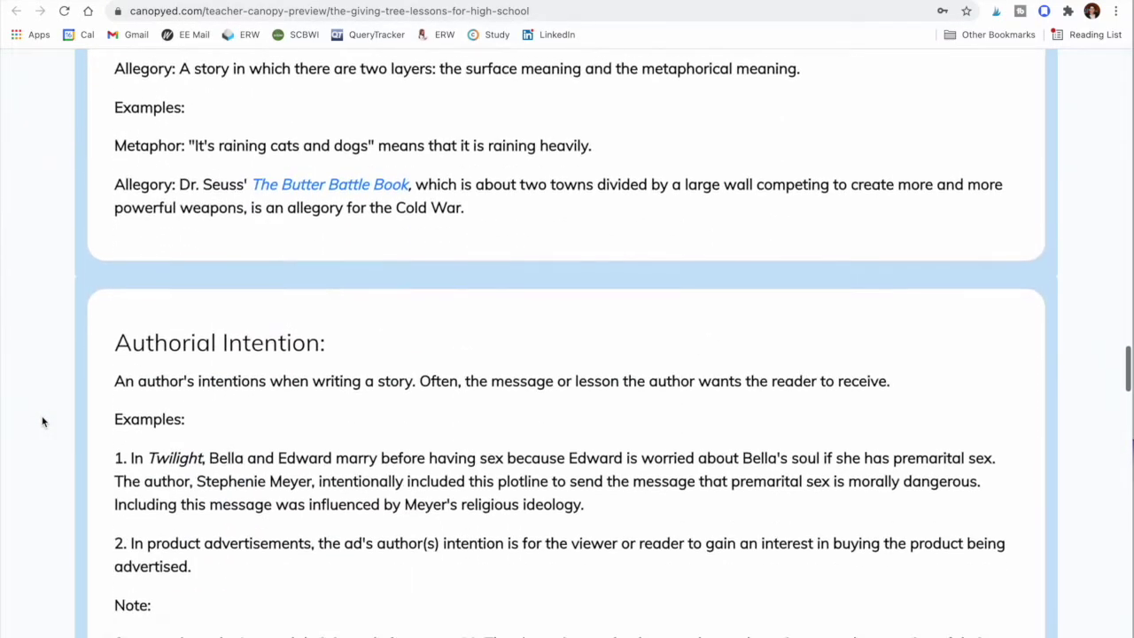
{"action": "scroll", "coordinate": [42, 420], "scroll_direction": "down", "scroll_amount": 20}
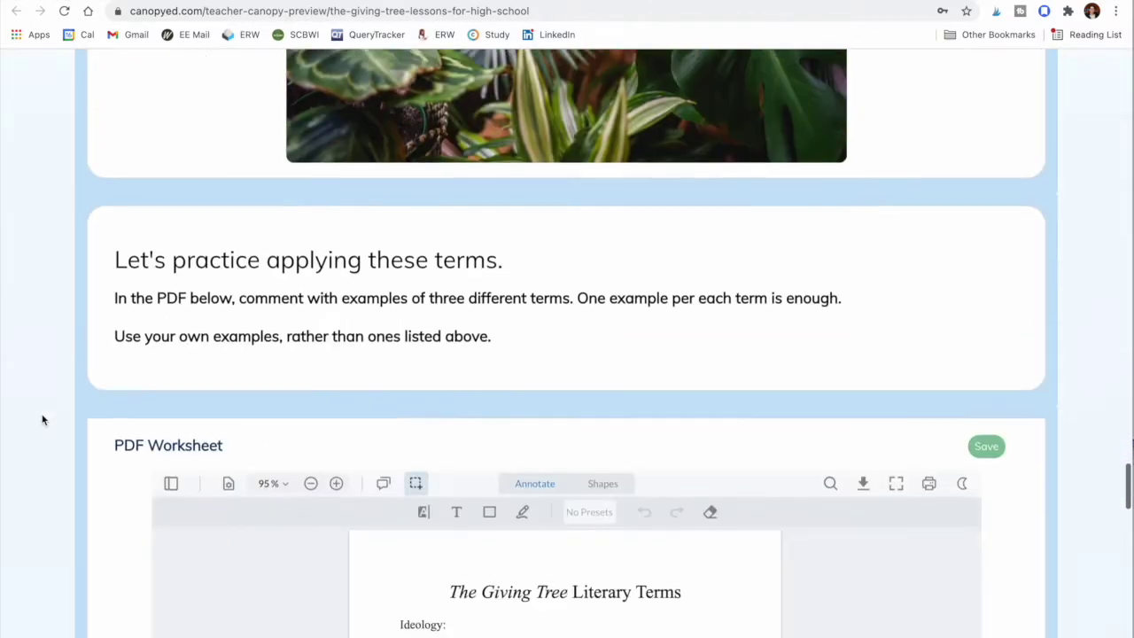
{"action": "scroll", "coordinate": [42, 418], "scroll_direction": "down", "scroll_amount": 2}
{"action": "scroll", "coordinate": [43, 419], "scroll_direction": "up", "scroll_amount": 2}
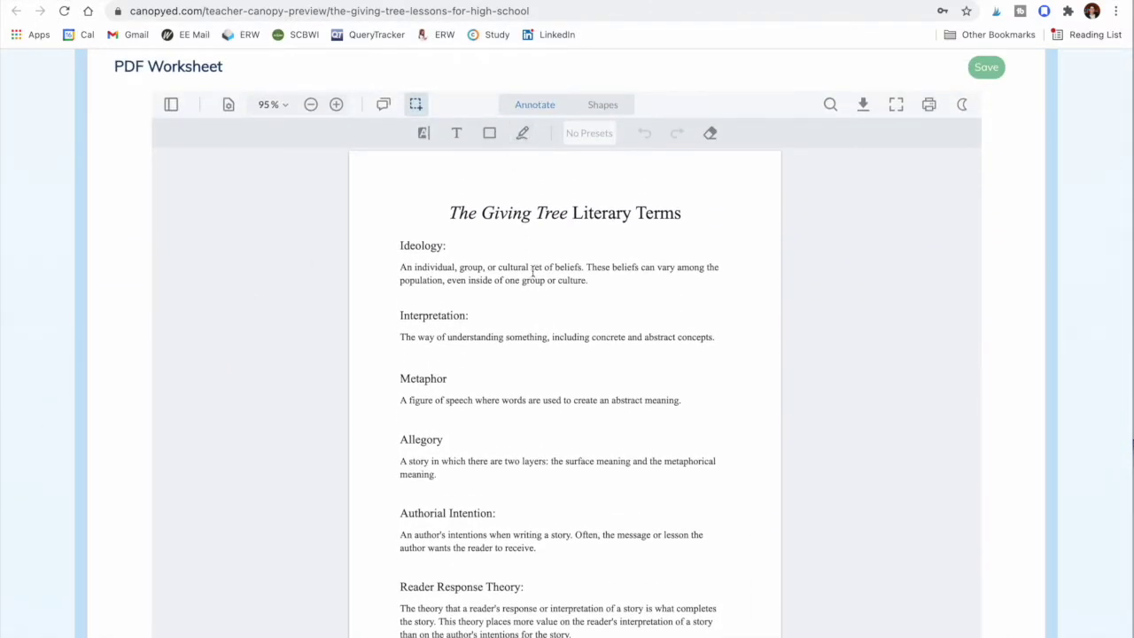
{"action": "scroll", "coordinate": [26, 351], "scroll_direction": "down", "scroll_amount": 3}
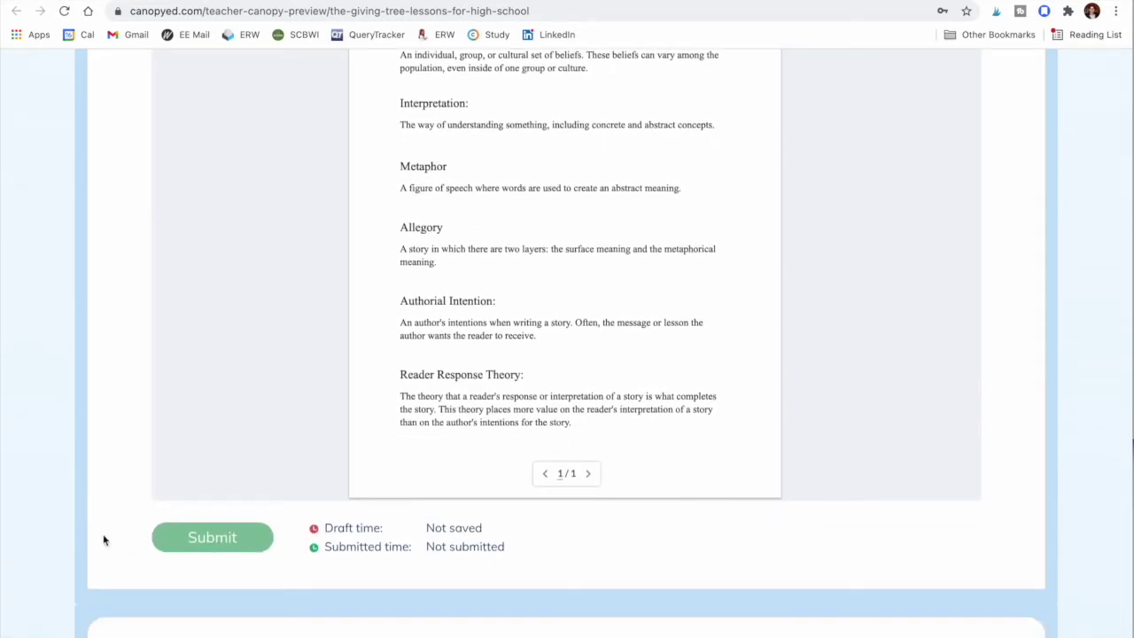
{"action": "scroll", "coordinate": [103, 540], "scroll_direction": "down", "scroll_amount": 4}
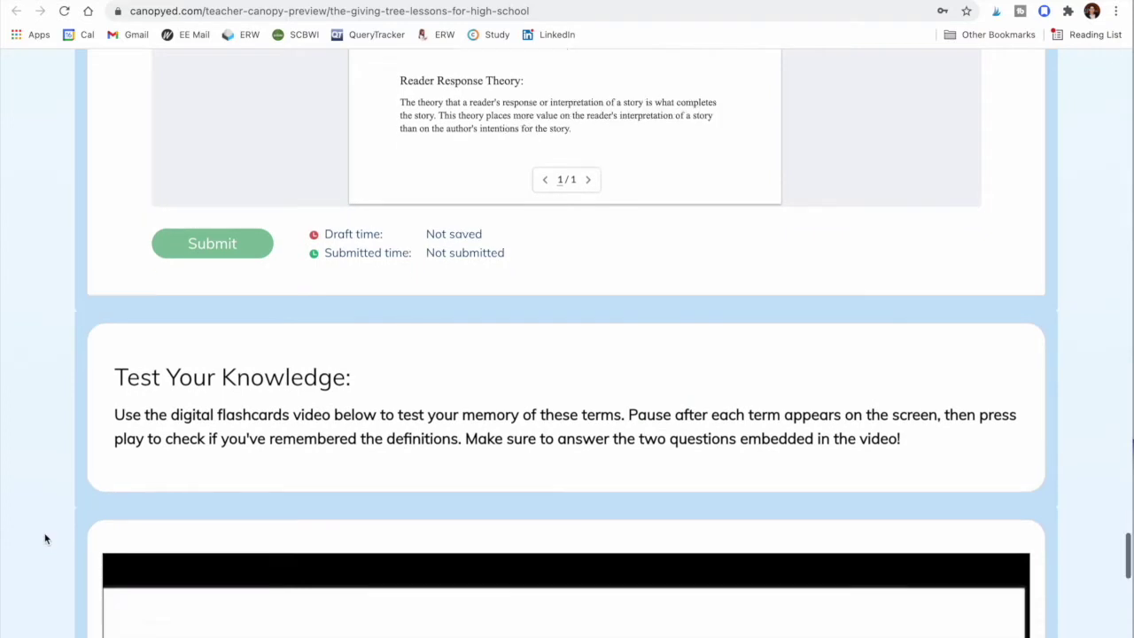
{"action": "scroll", "coordinate": [45, 539], "scroll_direction": "down", "scroll_amount": 7}
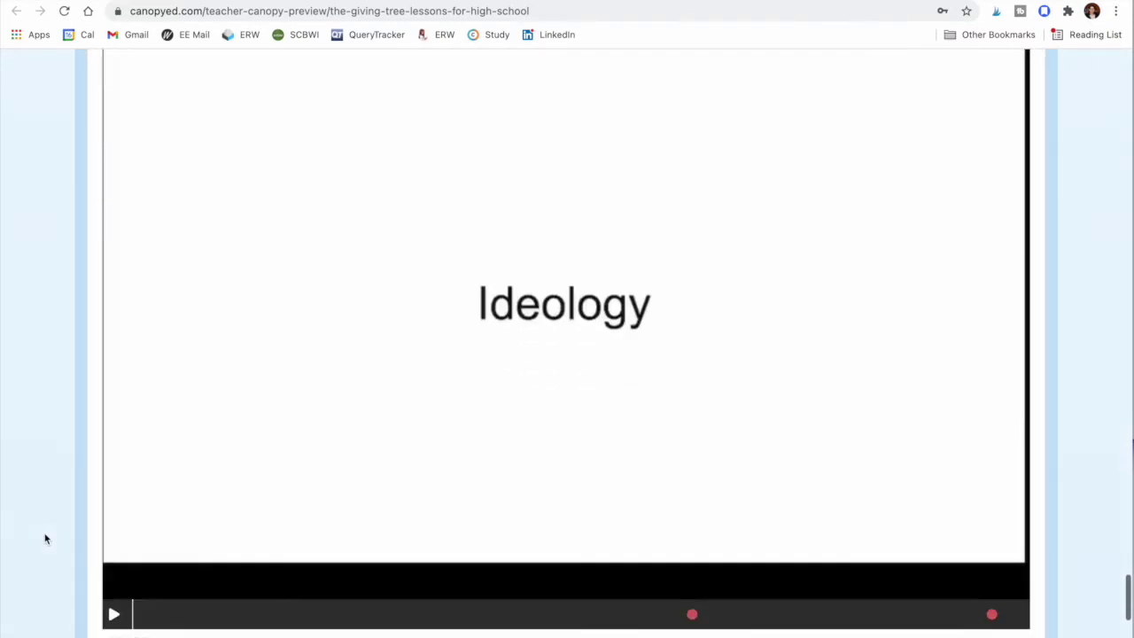
{"action": "scroll", "coordinate": [45, 539], "scroll_direction": "down", "scroll_amount": 1}
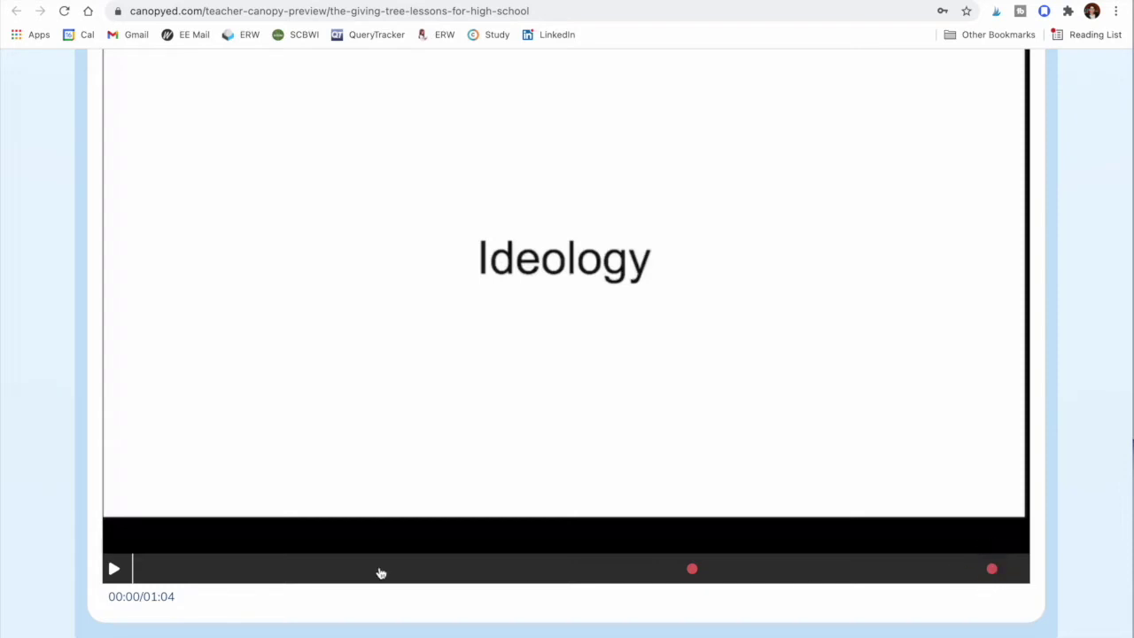
{"action": "scroll", "coordinate": [27, 518], "scroll_direction": "down", "scroll_amount": 6}
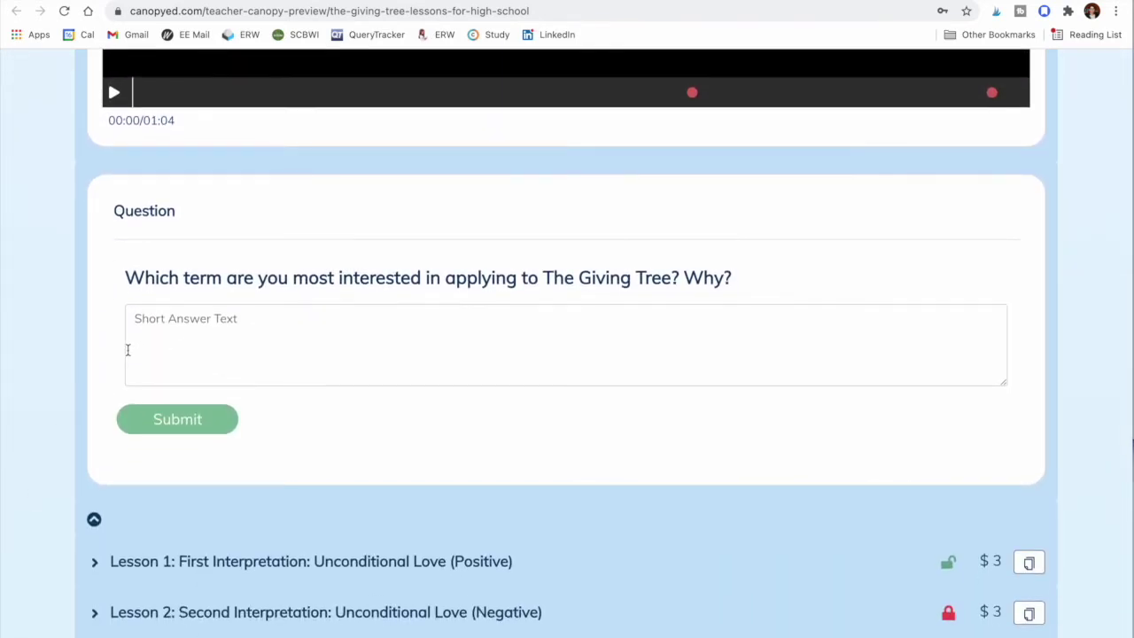
{"action": "scroll", "coordinate": [43, 382], "scroll_direction": "down", "scroll_amount": 1}
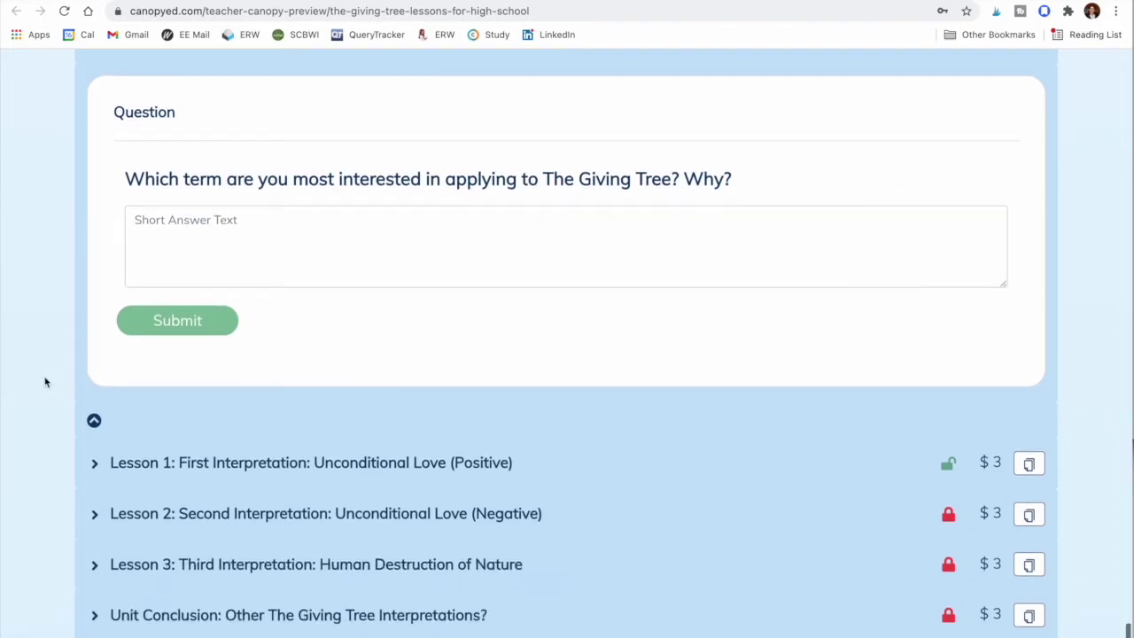
- Expand Lesson 1 and review its worksheet, short-answer question and discussion, then return to Curriculum
{"action": "left_click", "coordinate": [93, 466]}
{"action": "scroll", "coordinate": [41, 484], "scroll_direction": "down", "scroll_amount": 1}
{"action": "scroll", "coordinate": [40, 481], "scroll_direction": "down", "scroll_amount": 20}
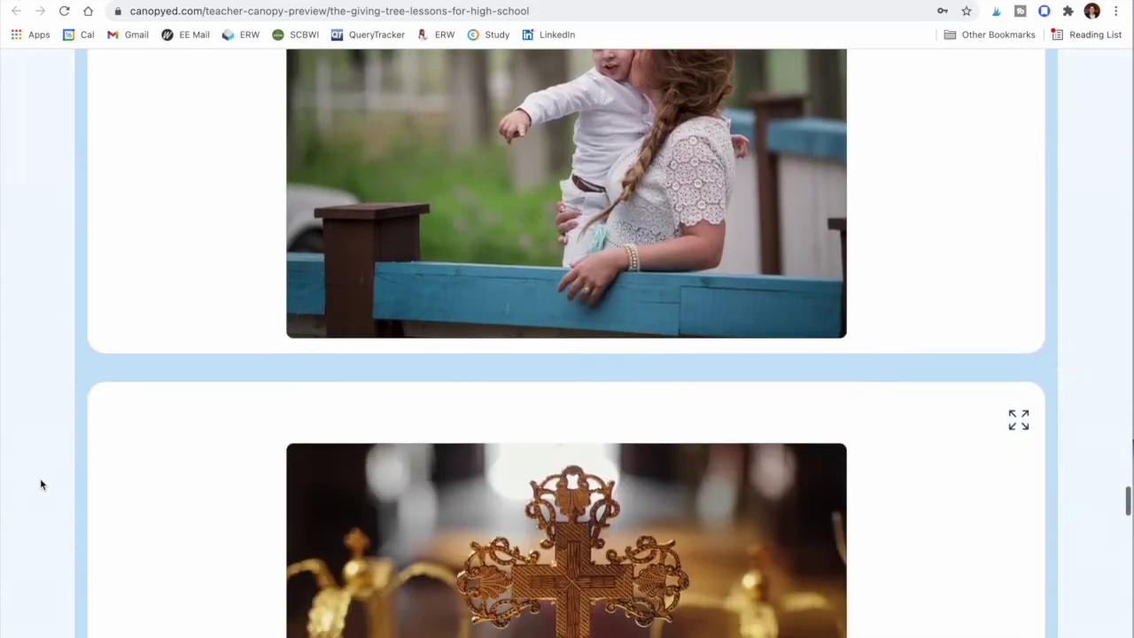
{"action": "scroll", "coordinate": [41, 484], "scroll_direction": "down", "scroll_amount": 10}
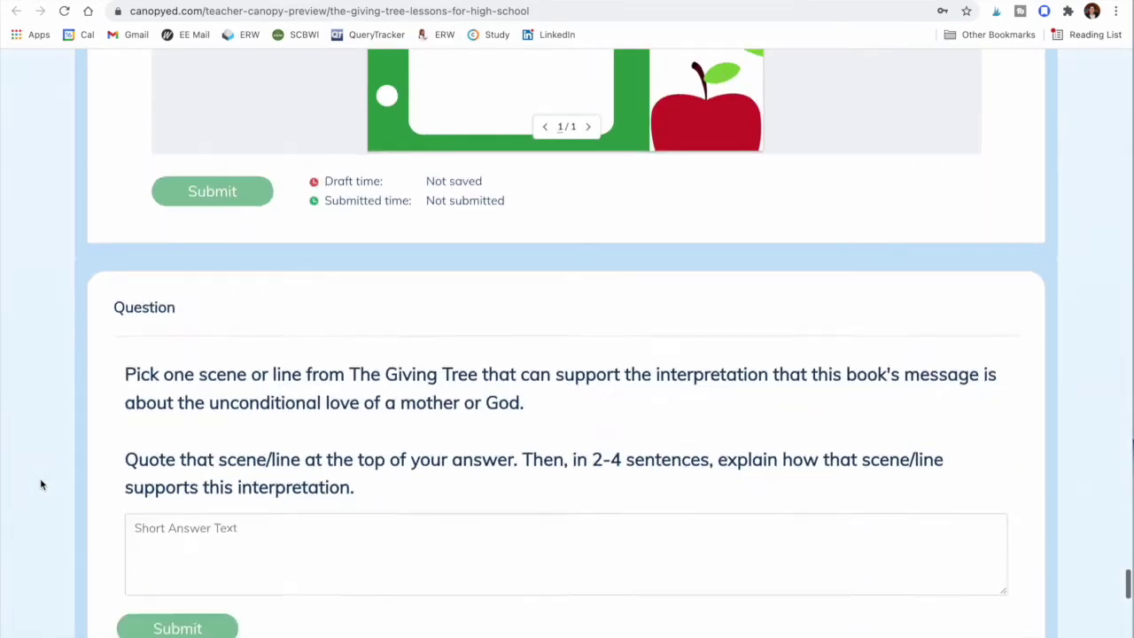
{"action": "scroll", "coordinate": [41, 483], "scroll_direction": "down", "scroll_amount": 10}
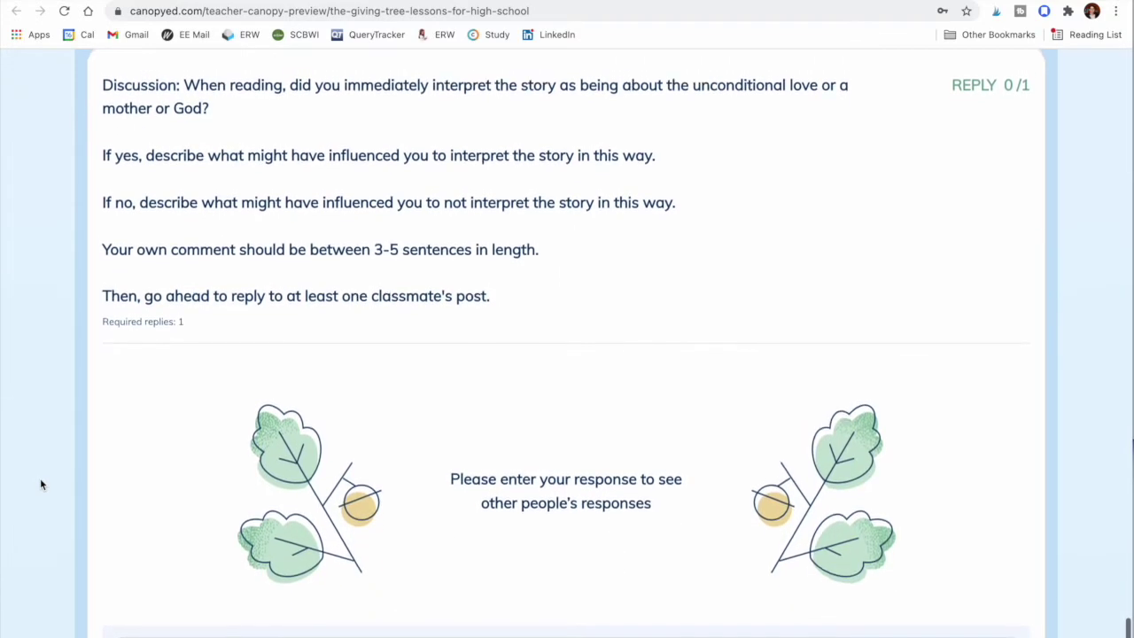
{"action": "scroll", "coordinate": [40, 484], "scroll_direction": "up", "scroll_amount": 2}
{"action": "scroll", "coordinate": [40, 483], "scroll_direction": "up", "scroll_amount": 10}
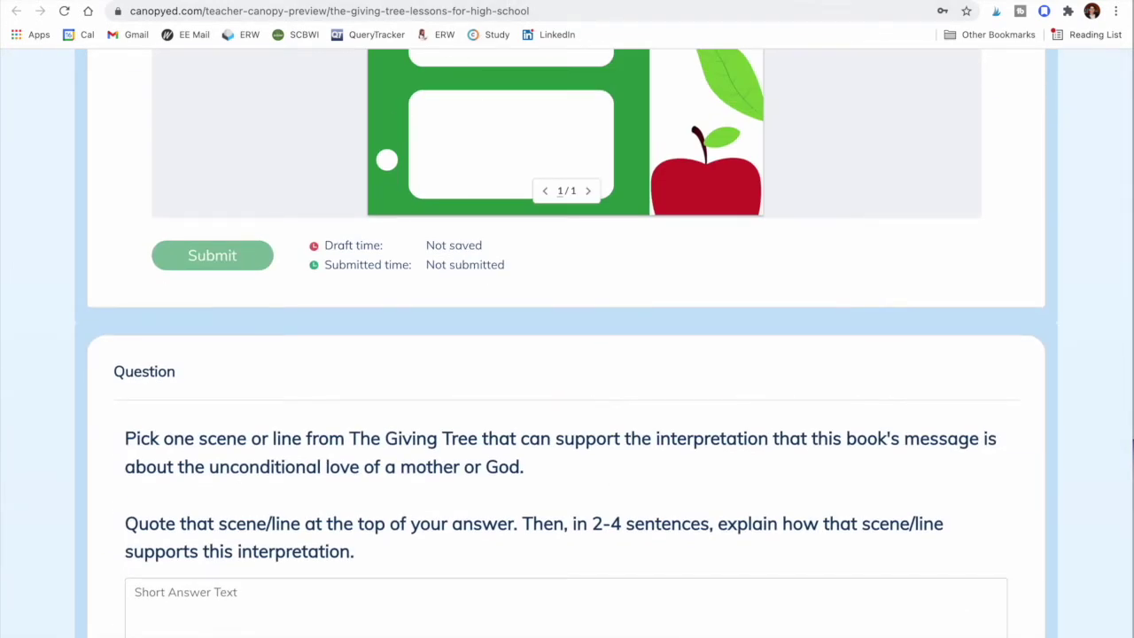
{"action": "key", "text": "ctrl+w"}
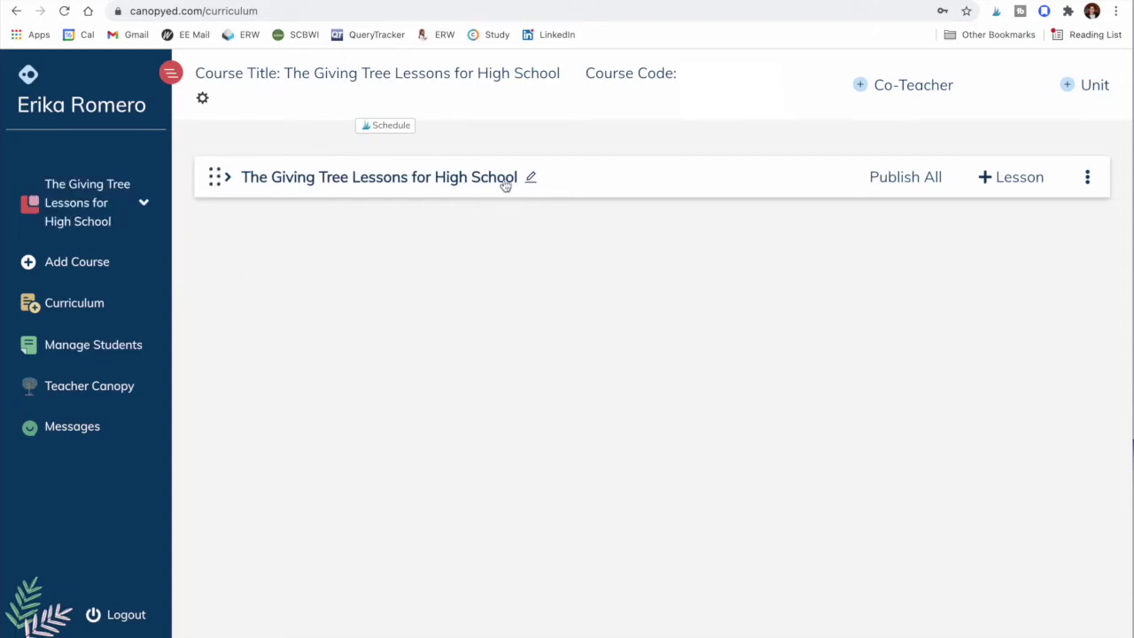
- Show the + Canopy / Delete options for The Giving Tree unit
{"action": "left_click", "coordinate": [1088, 181]}
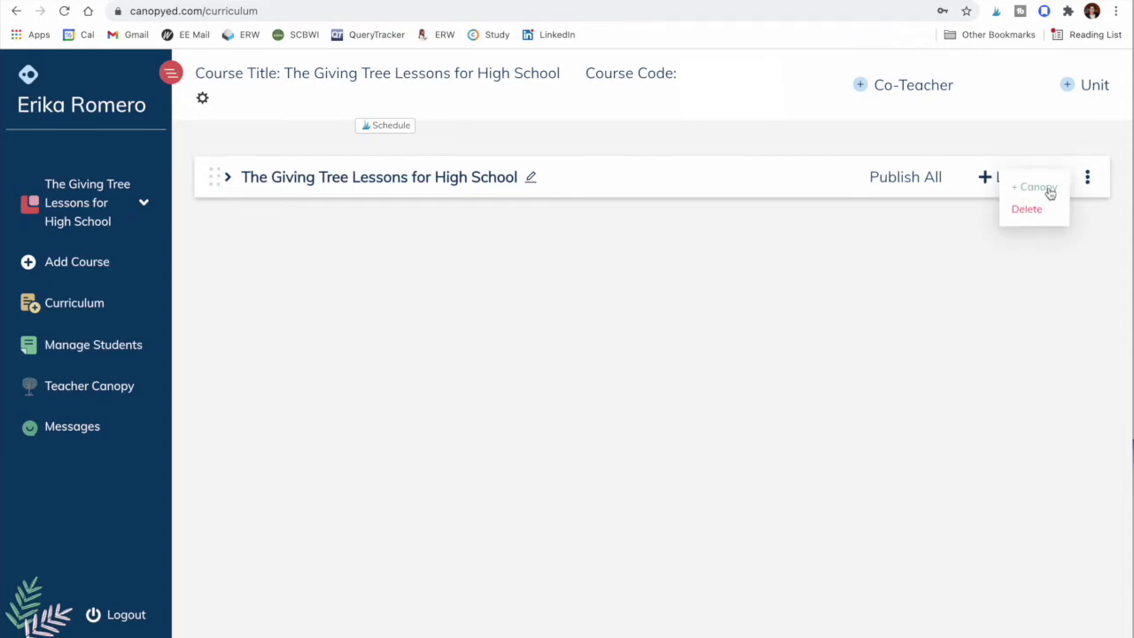
{"action": "left_click", "coordinate": [1049, 191]}
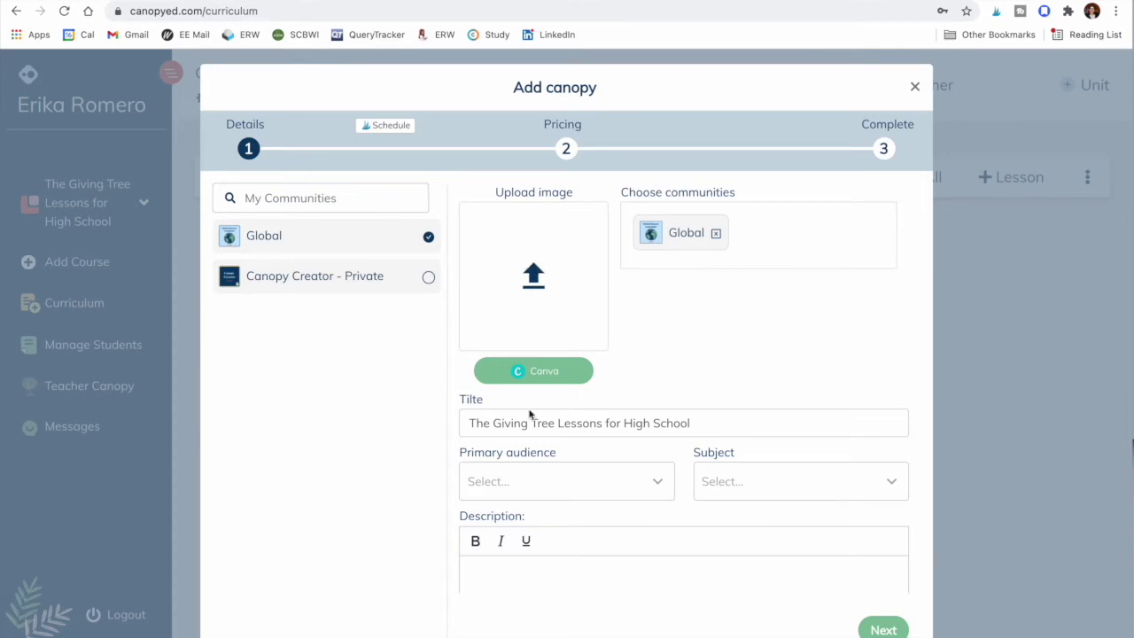
{"action": "left_click", "coordinate": [634, 489]}
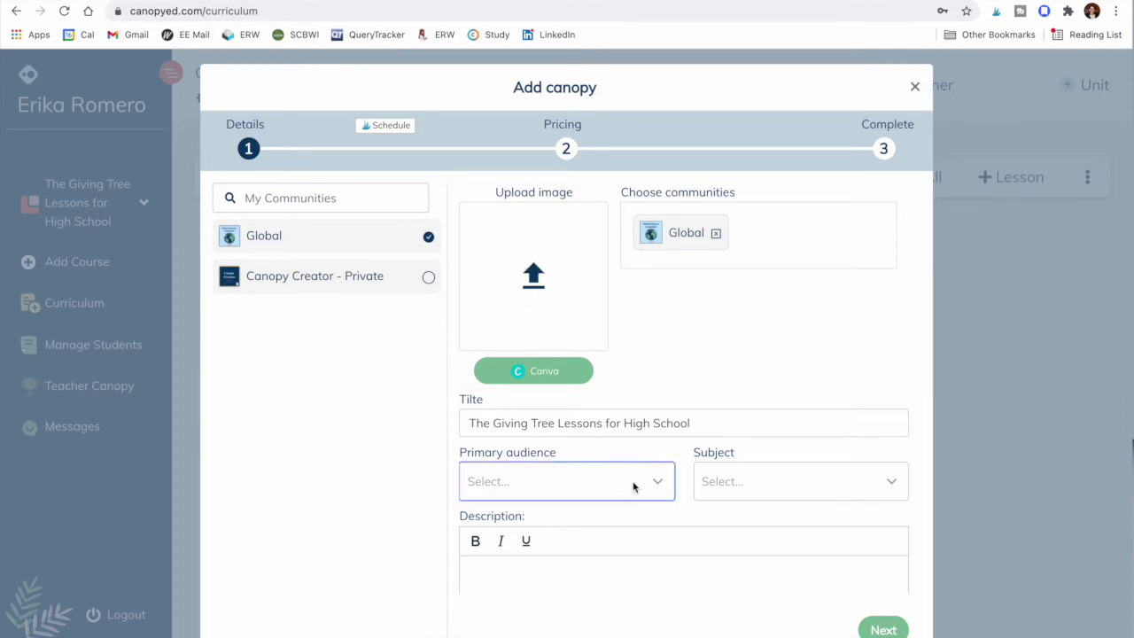
{"action": "left_click", "coordinate": [739, 487]}
{"action": "left_click", "coordinate": [543, 576]}
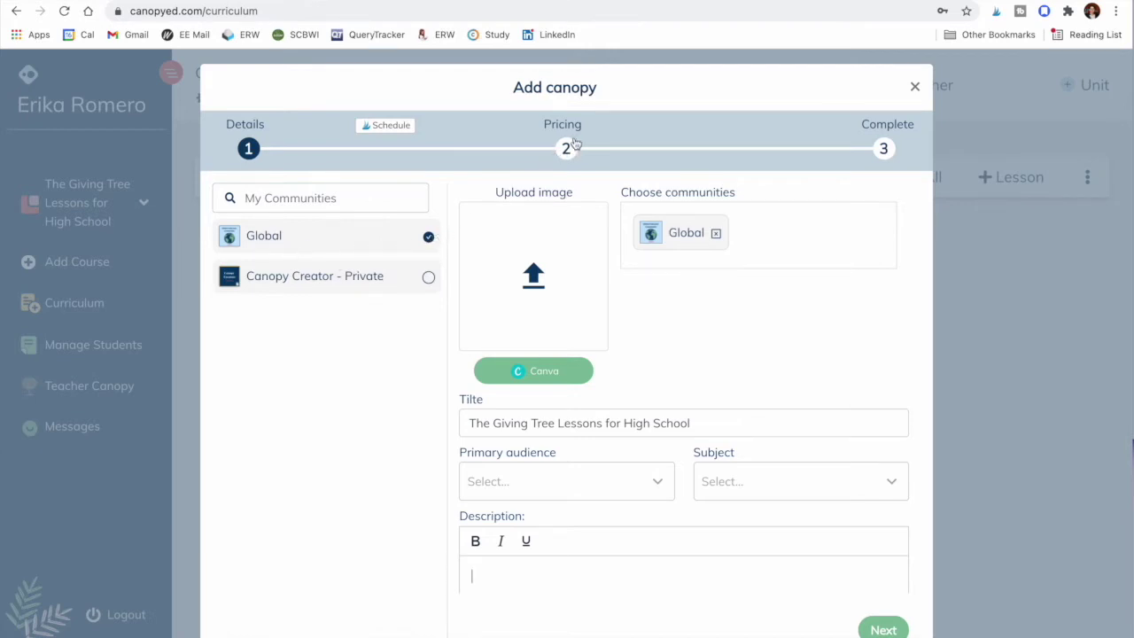
{"action": "left_click", "coordinate": [883, 629]}
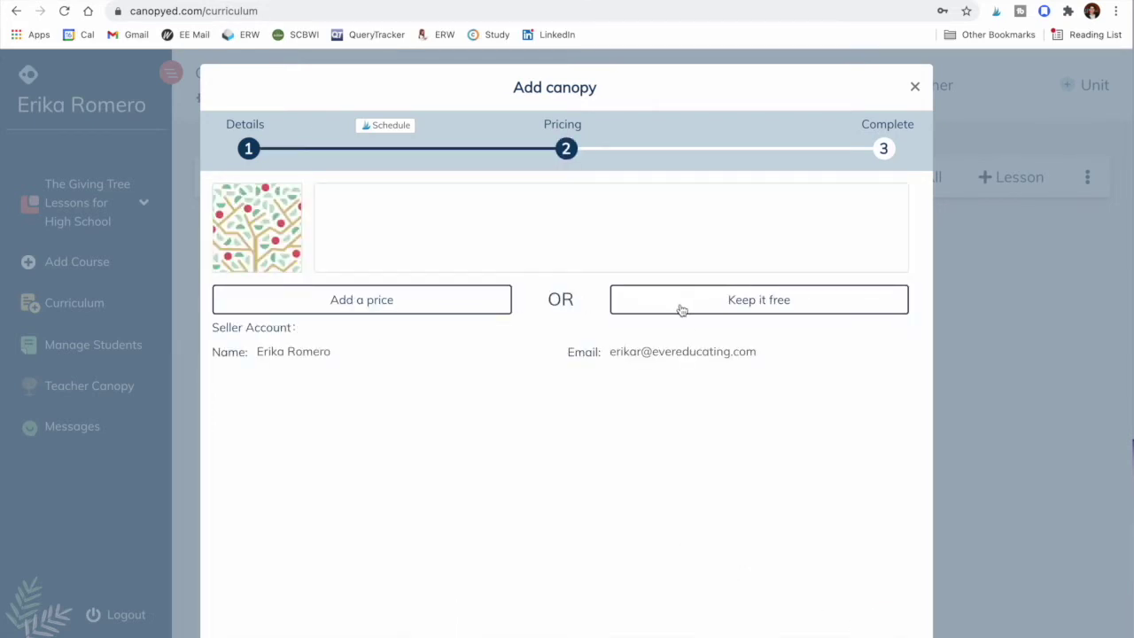
{"action": "left_click", "coordinate": [434, 310]}
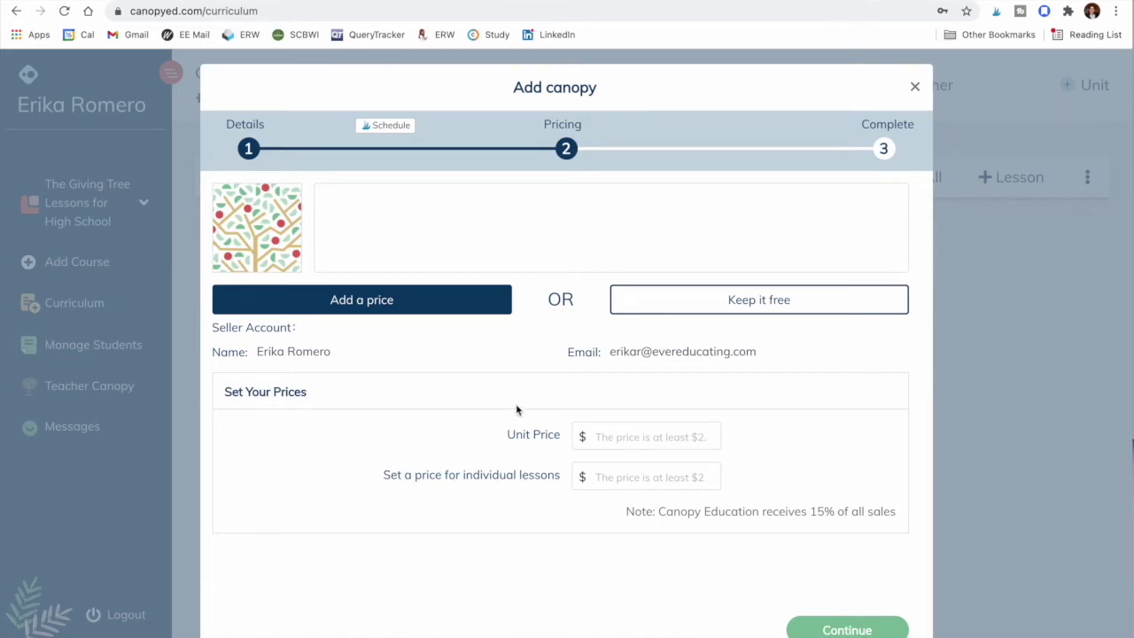
{"action": "left_click", "coordinate": [916, 89]}
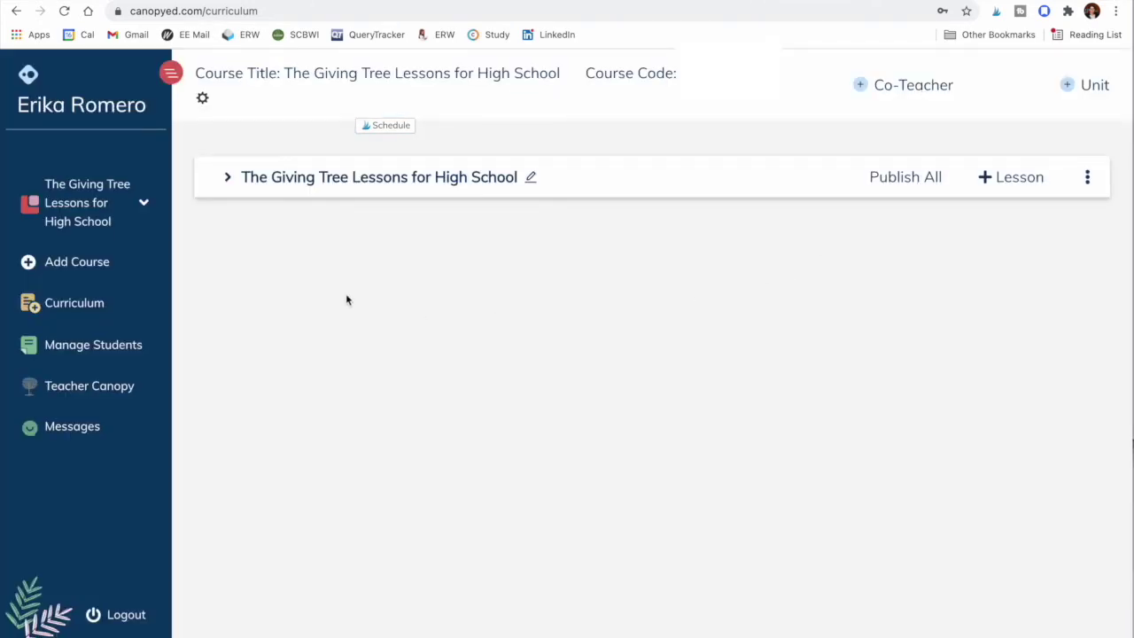
- List the unit's five lessons, check Unit Introduction scheduling, and show its content blocks
{"action": "left_click", "coordinate": [227, 178]}
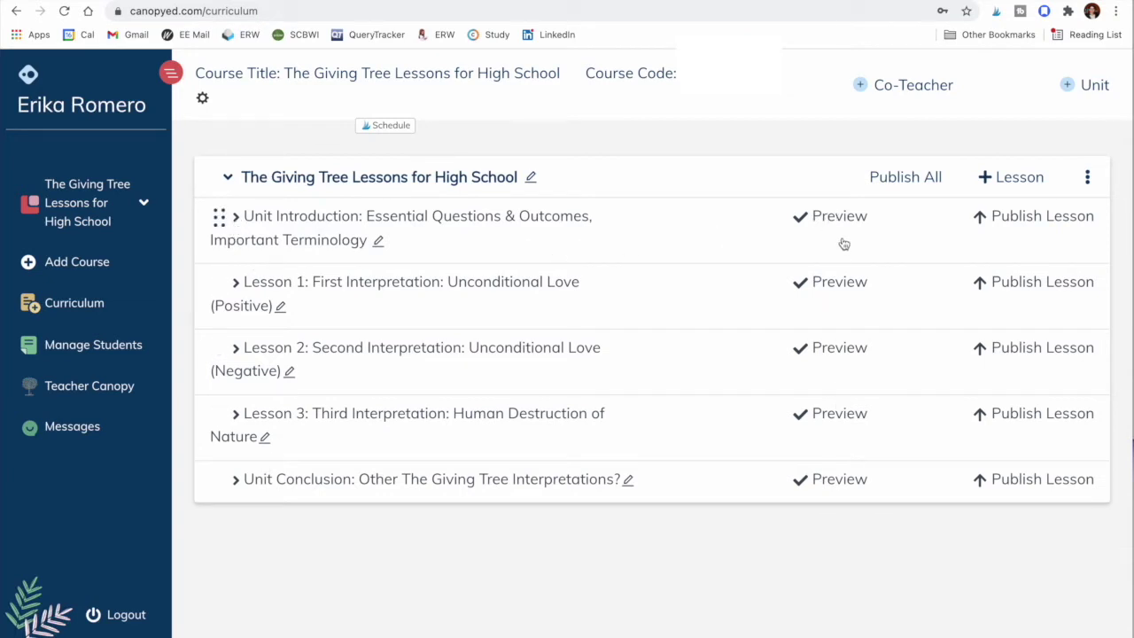
{"action": "left_click", "coordinate": [1036, 220]}
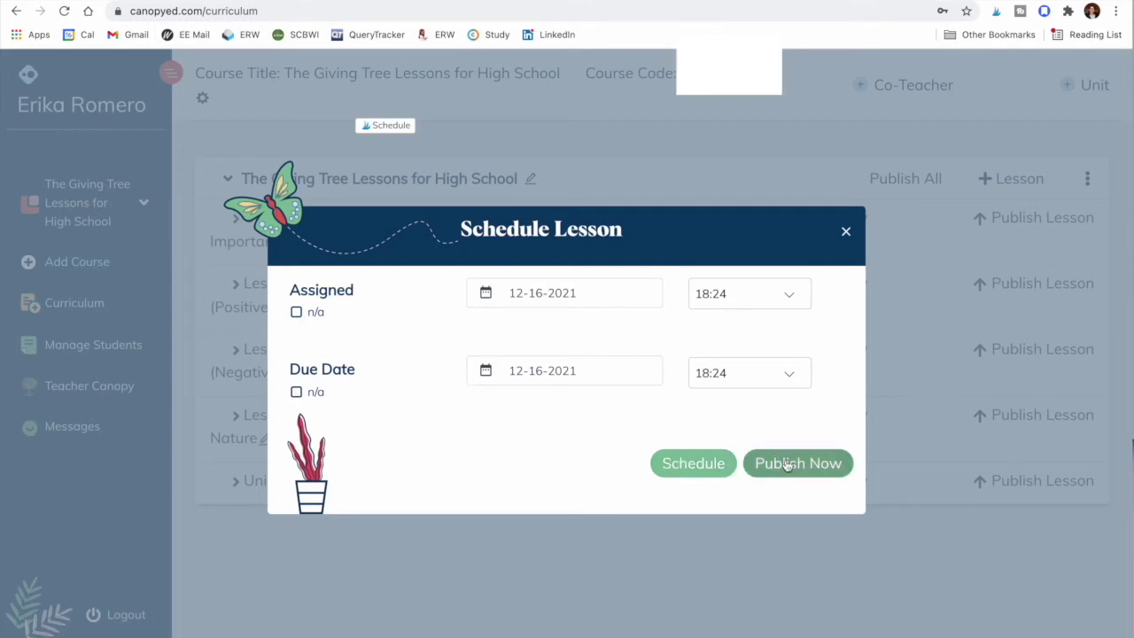
{"action": "left_click", "coordinate": [848, 241]}
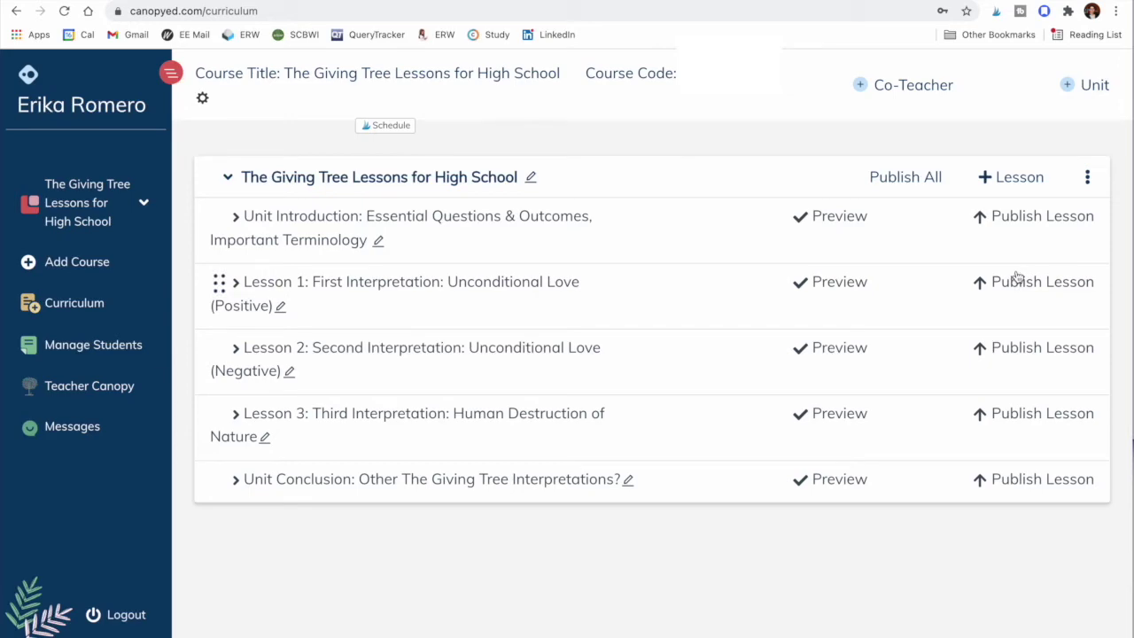
{"action": "left_click", "coordinate": [241, 227]}
- Drag the Short Answer question block to demonstrate reordering, then start a new PDF block
{"action": "scroll", "coordinate": [317, 297], "scroll_direction": "down", "scroll_amount": 3}
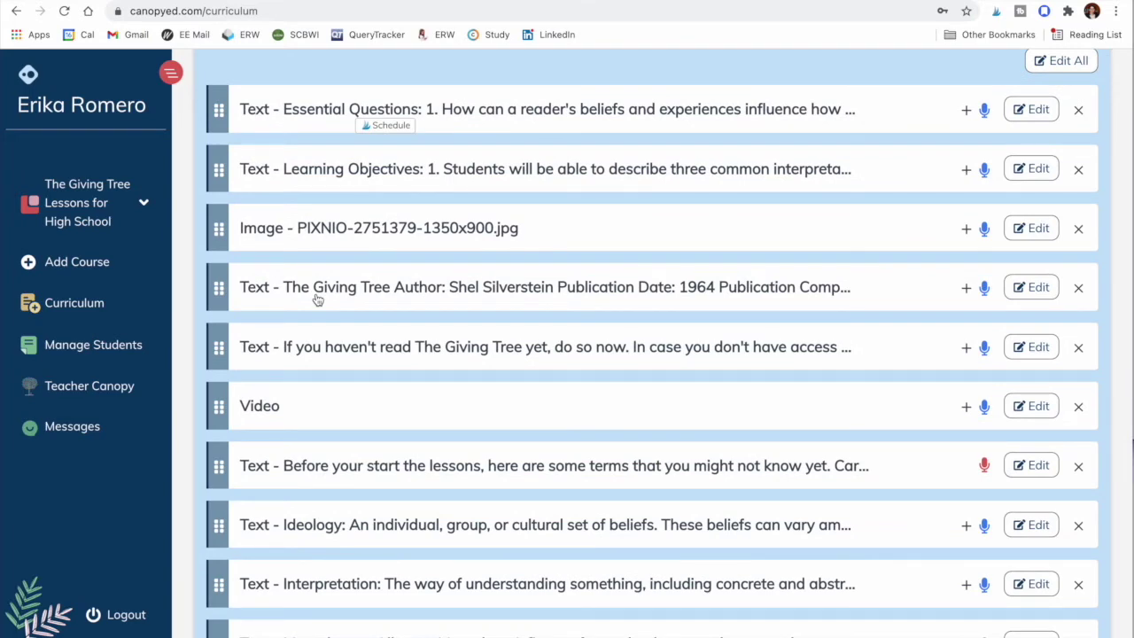
{"action": "scroll", "coordinate": [317, 300], "scroll_direction": "down", "scroll_amount": 10}
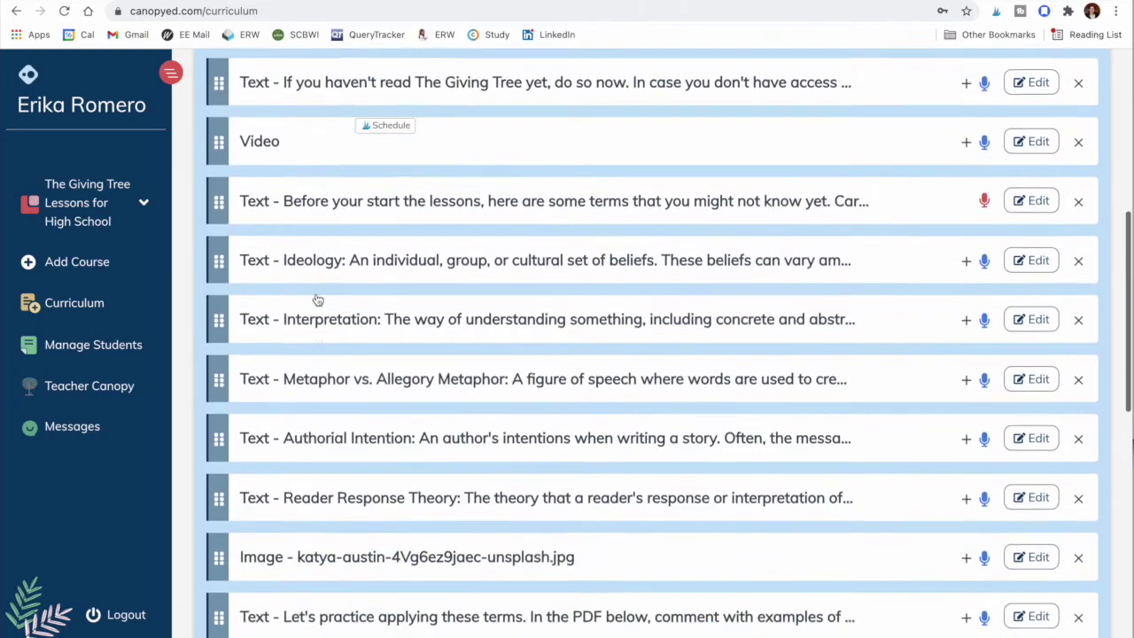
{"action": "scroll", "coordinate": [317, 300], "scroll_direction": "down", "scroll_amount": 3}
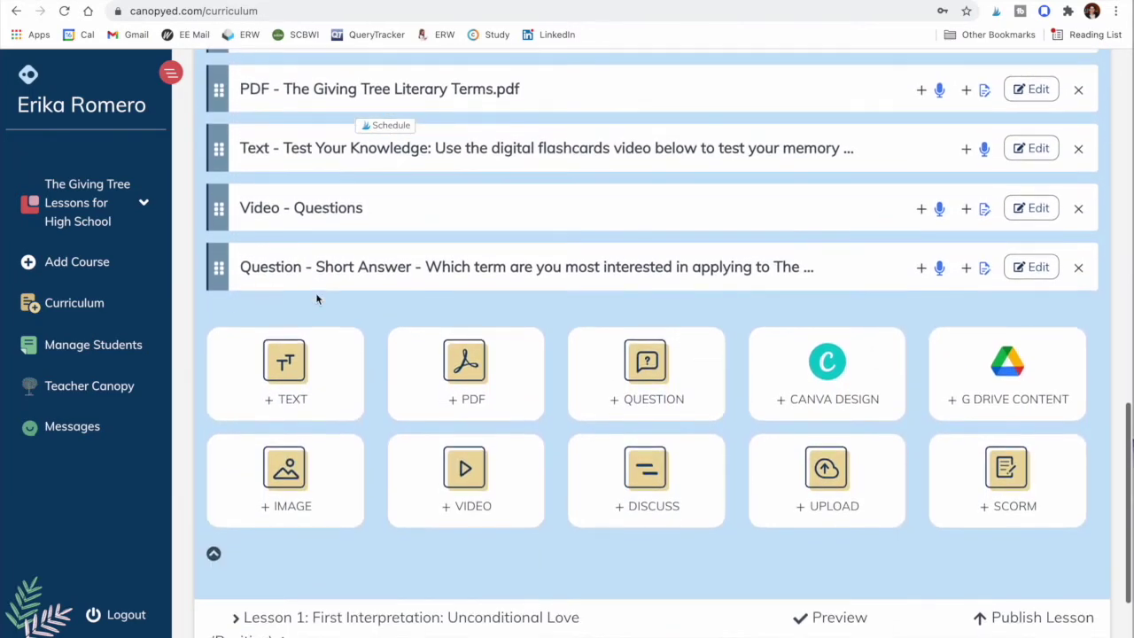
{"action": "mouse_move", "coordinate": [213, 269]}
{"action": "left_mouse_down"}
{"action": "mouse_move", "coordinate": [220, 203]}
{"action": "mouse_move", "coordinate": [220, 272]}
{"action": "left_mouse_up"}
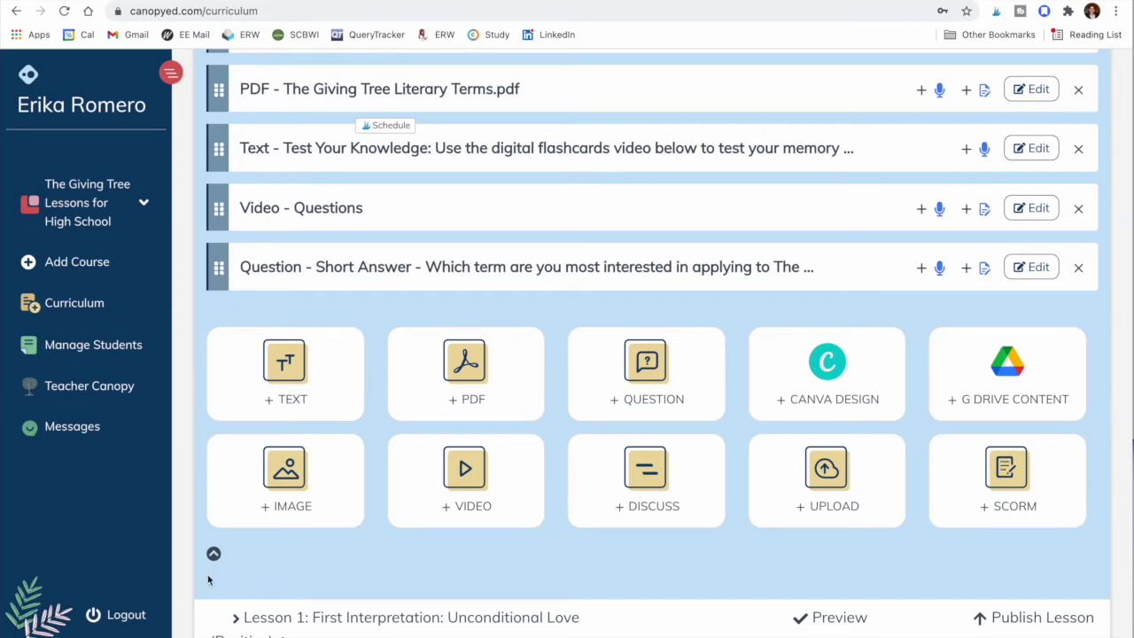
{"action": "scroll", "coordinate": [218, 460], "scroll_direction": "down", "scroll_amount": 1}
{"action": "left_click_drag", "start_coordinate": [218, 189], "coordinate": [222, 220]}
{"action": "scroll", "coordinate": [268, 205], "scroll_direction": "up", "scroll_amount": 2}
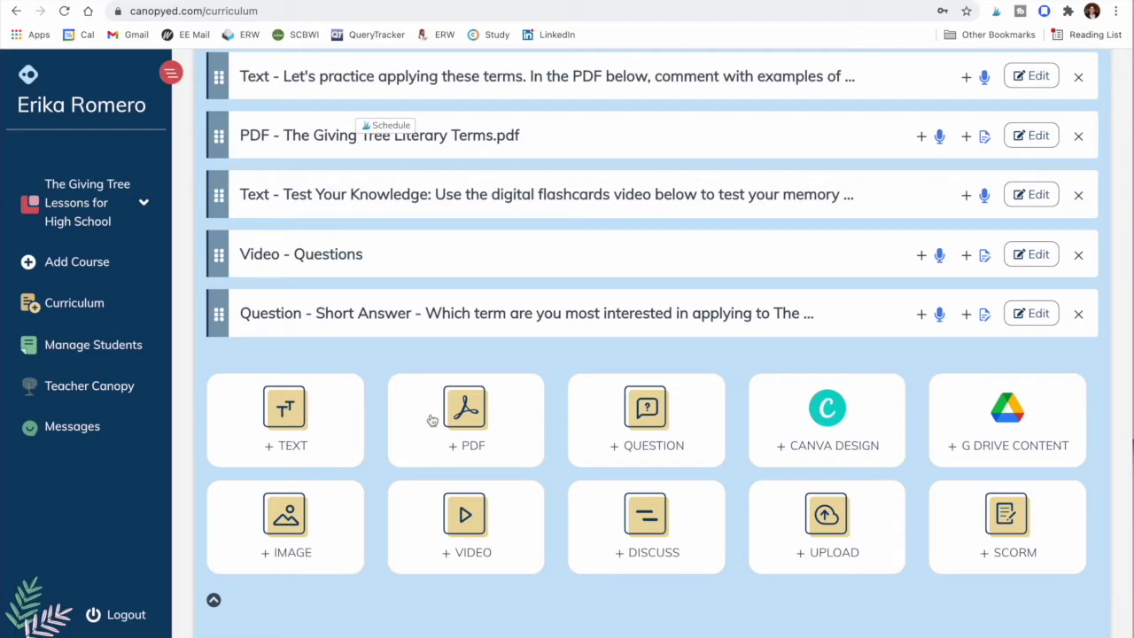
{"action": "left_click", "coordinate": [464, 426]}
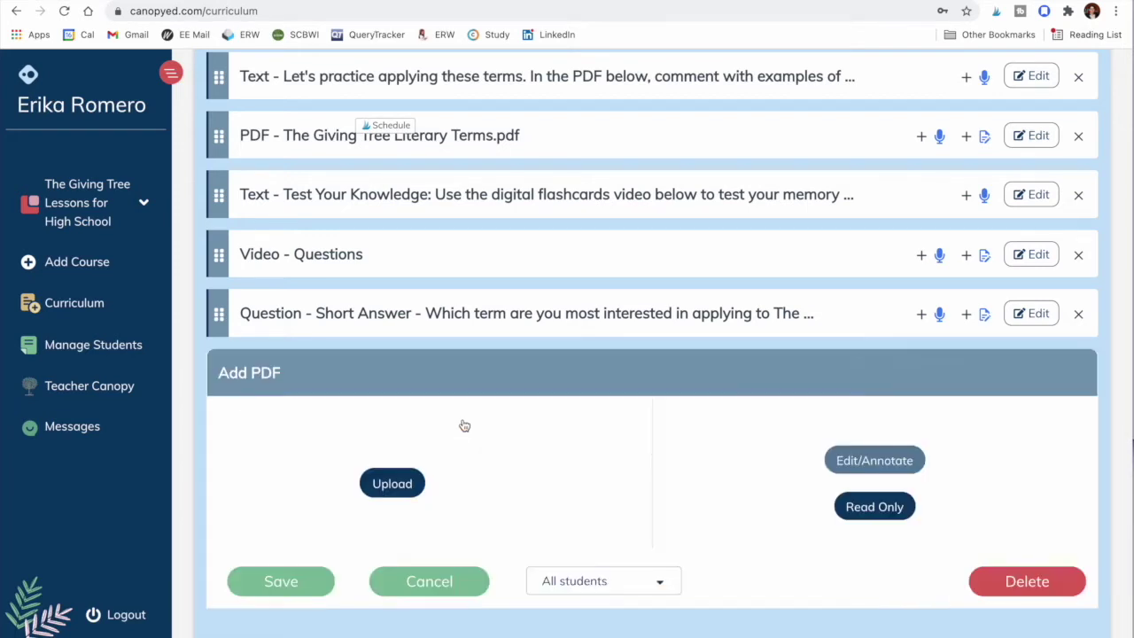
- Add an Edit/Annotate PDF block, then a Short Answer question block after browsing question types
{"action": "left_click", "coordinate": [869, 470]}
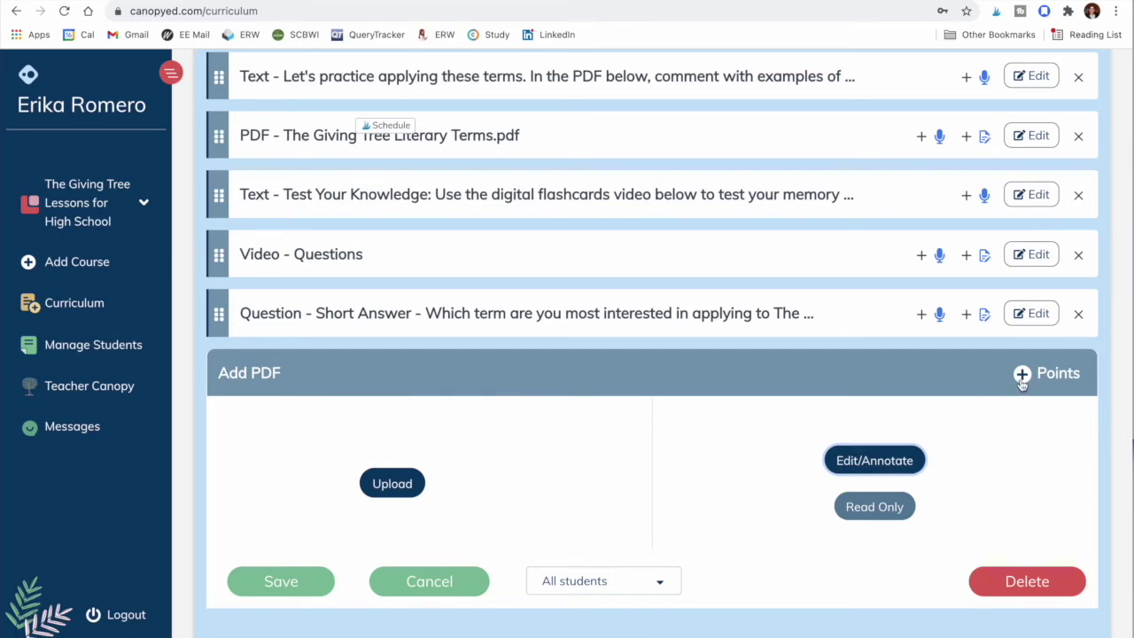
{"action": "left_click", "coordinate": [393, 579]}
{"action": "left_click", "coordinate": [628, 485]}
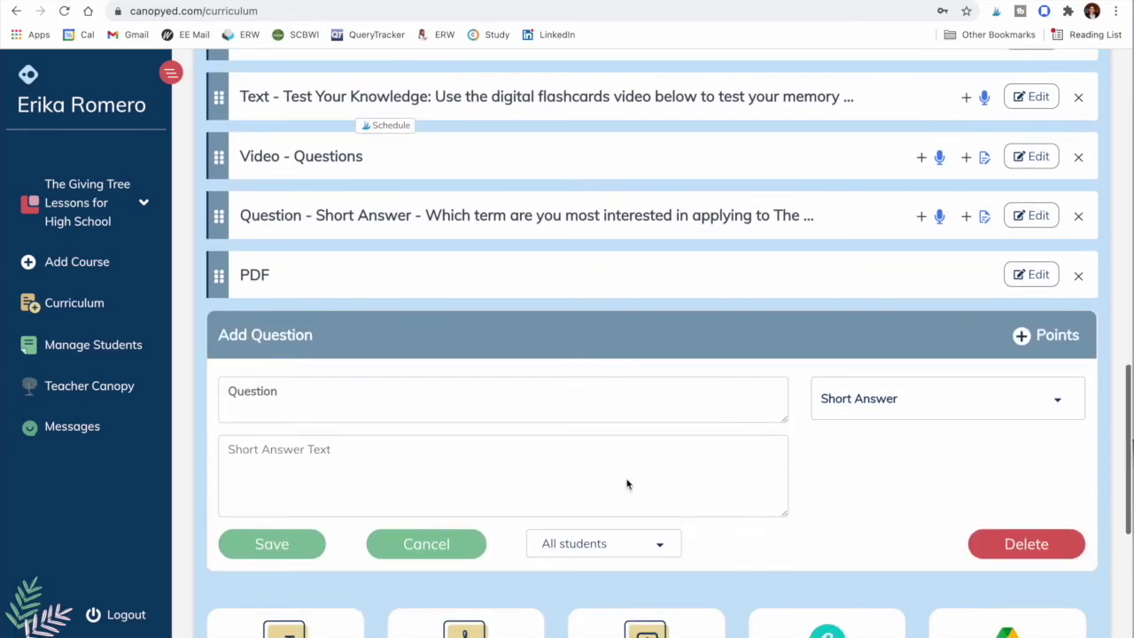
{"action": "left_click", "coordinate": [838, 403]}
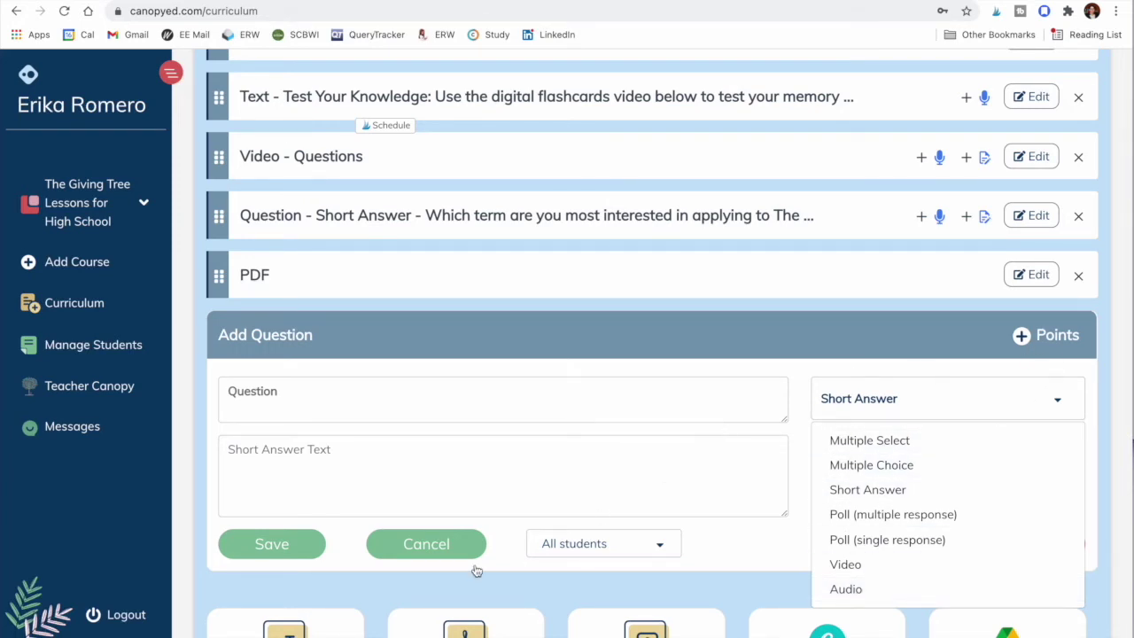
{"action": "left_click", "coordinate": [434, 550]}
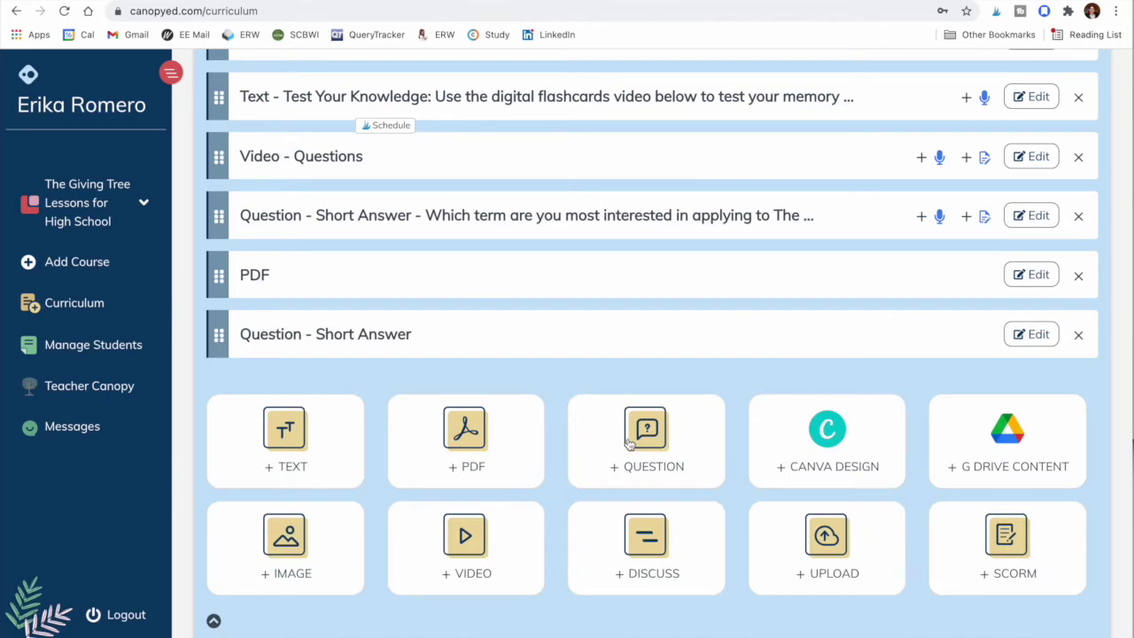
- Add a Canva design block after checking its document size options, then begin a discussion prompt
{"action": "left_click", "coordinate": [831, 440]}
{"action": "scroll", "coordinate": [791, 460], "scroll_direction": "down", "scroll_amount": 1}
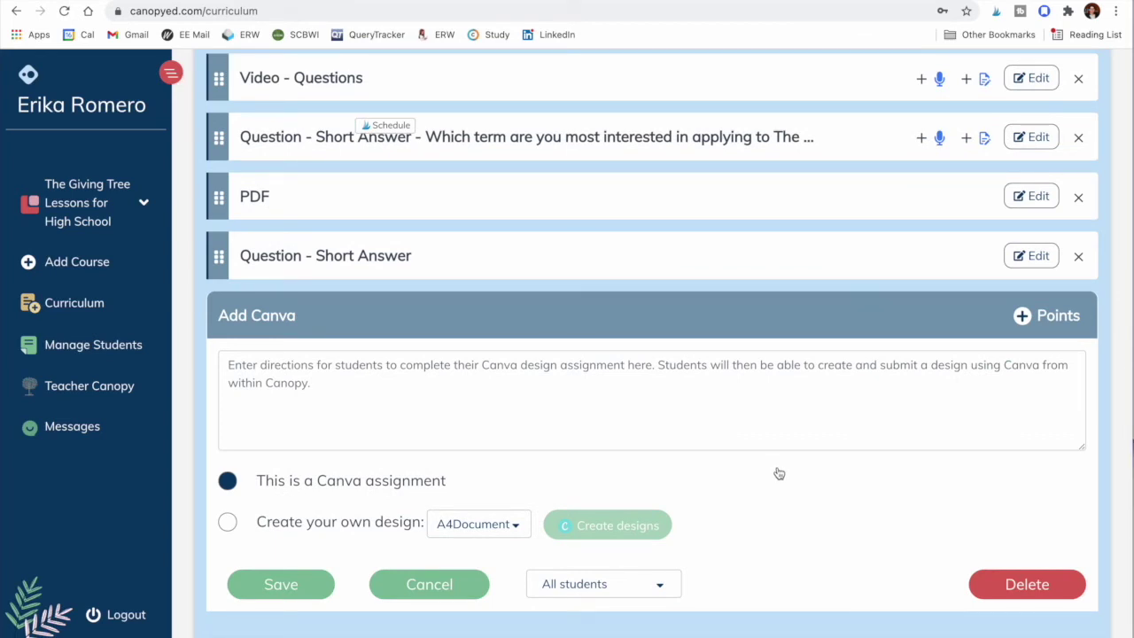
{"action": "left_click", "coordinate": [459, 524]}
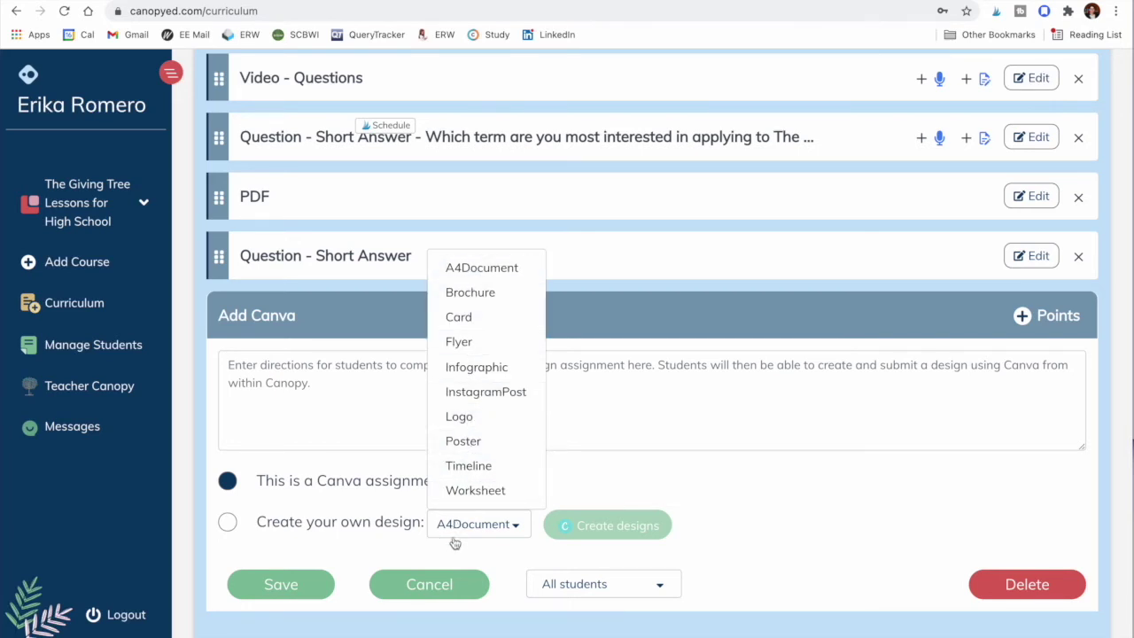
{"action": "left_click", "coordinate": [440, 581]}
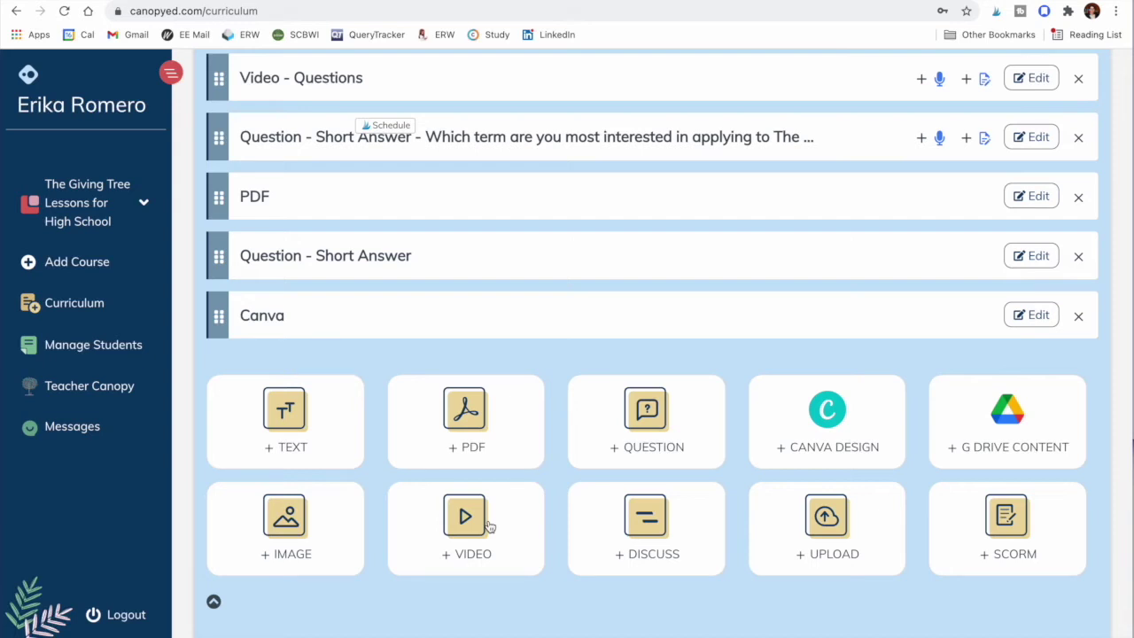
{"action": "left_click", "coordinate": [651, 544]}
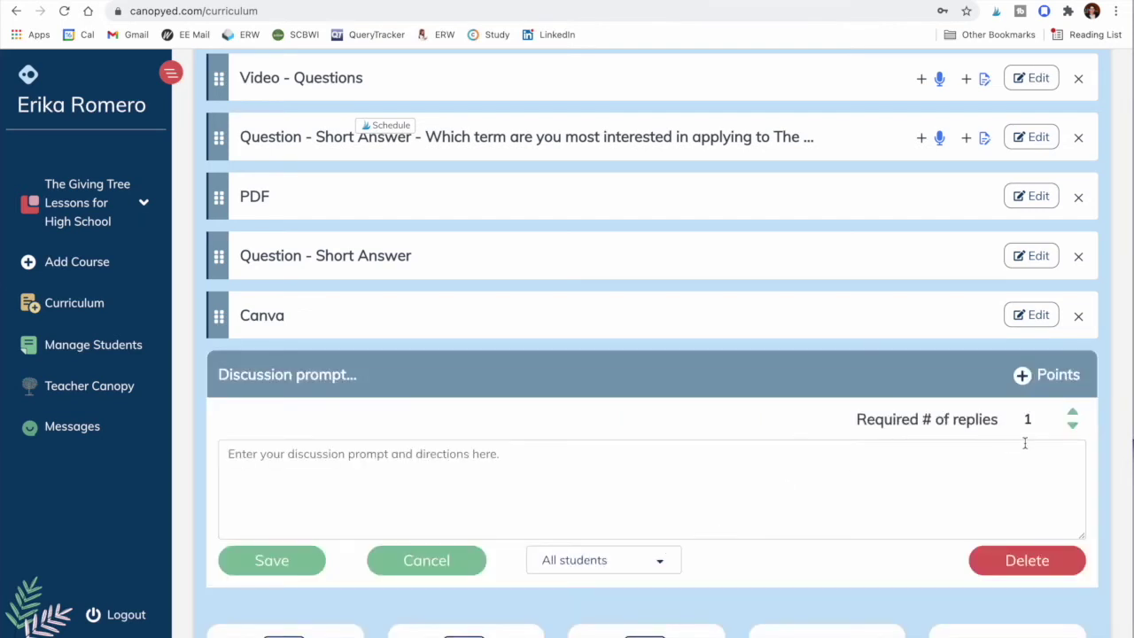
- Add the Discussion block, adjusting required replies up to 3 and back down to 0
{"action": "left_click", "coordinate": [1073, 415]}
{"action": "left_click", "coordinate": [1072, 415]}
{"action": "left_click", "coordinate": [1073, 428]}
{"action": "left_click", "coordinate": [1073, 429]}
{"action": "left_click", "coordinate": [446, 555]}
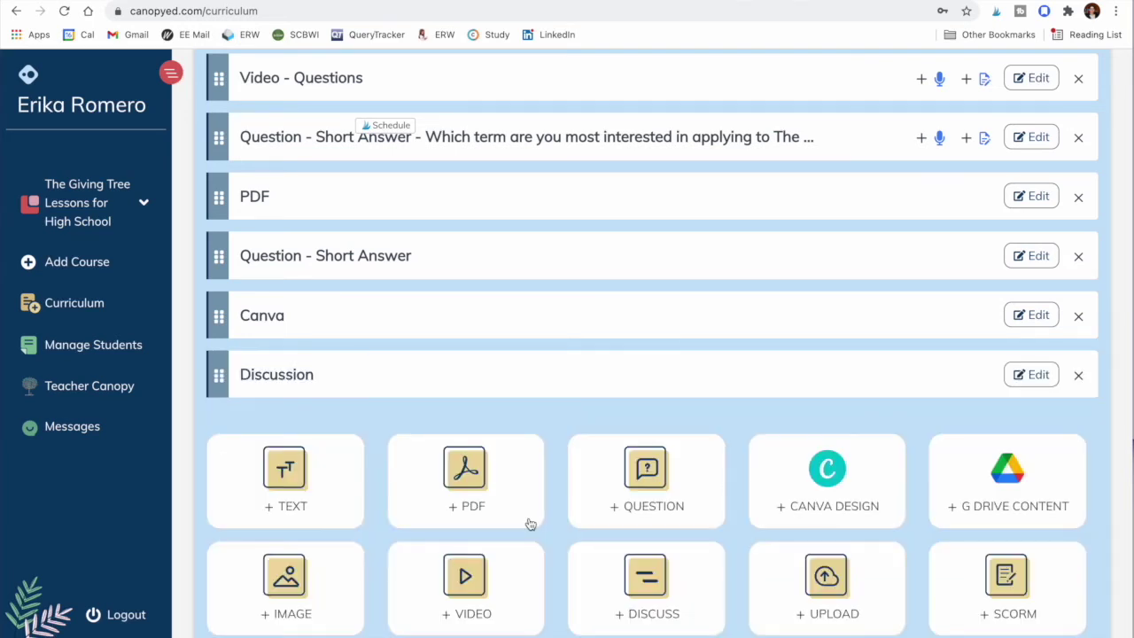
- Add an Upload assignment block after the Discussion block
{"action": "left_click", "coordinate": [827, 580]}
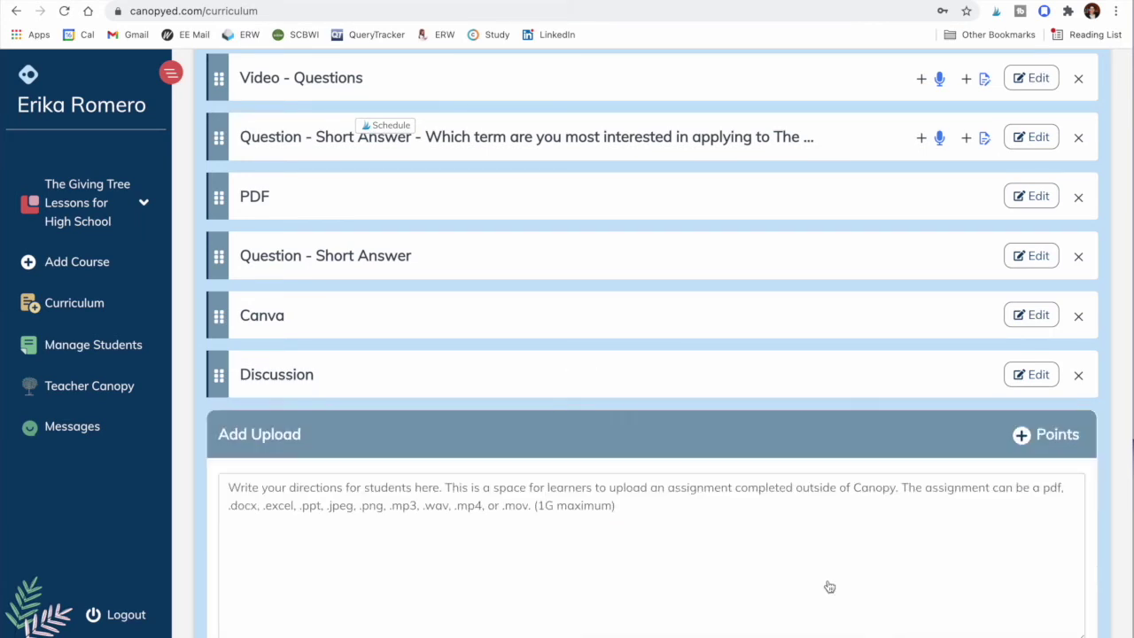
{"action": "scroll", "coordinate": [829, 586], "scroll_direction": "down", "scroll_amount": 1}
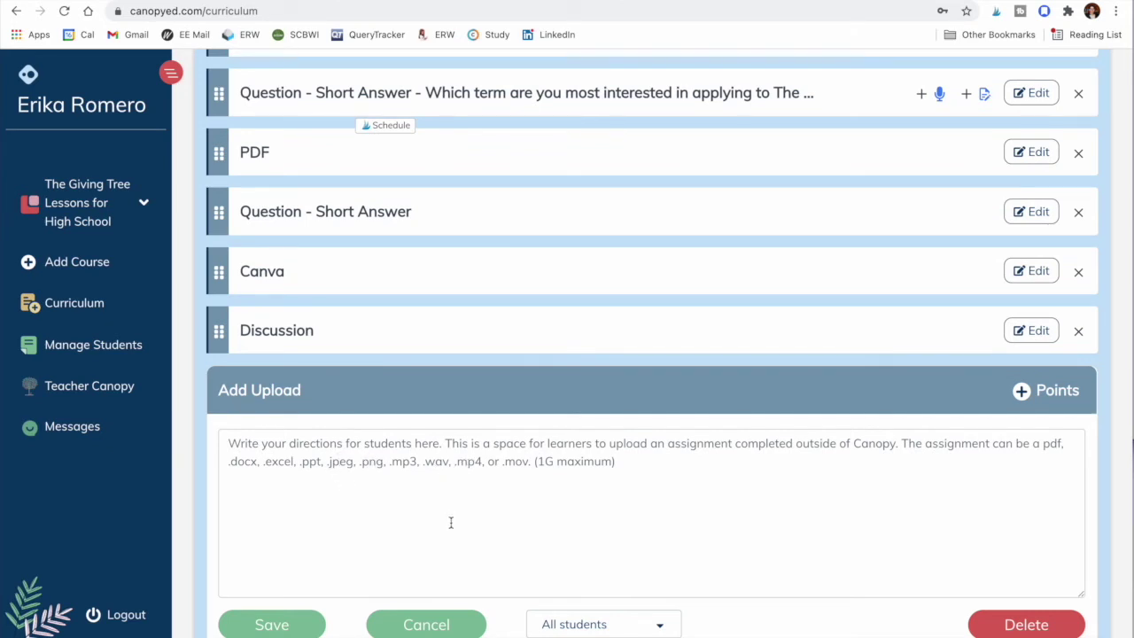
{"action": "left_click", "coordinate": [425, 626]}
{"action": "scroll", "coordinate": [615, 531], "scroll_direction": "down", "scroll_amount": 1}
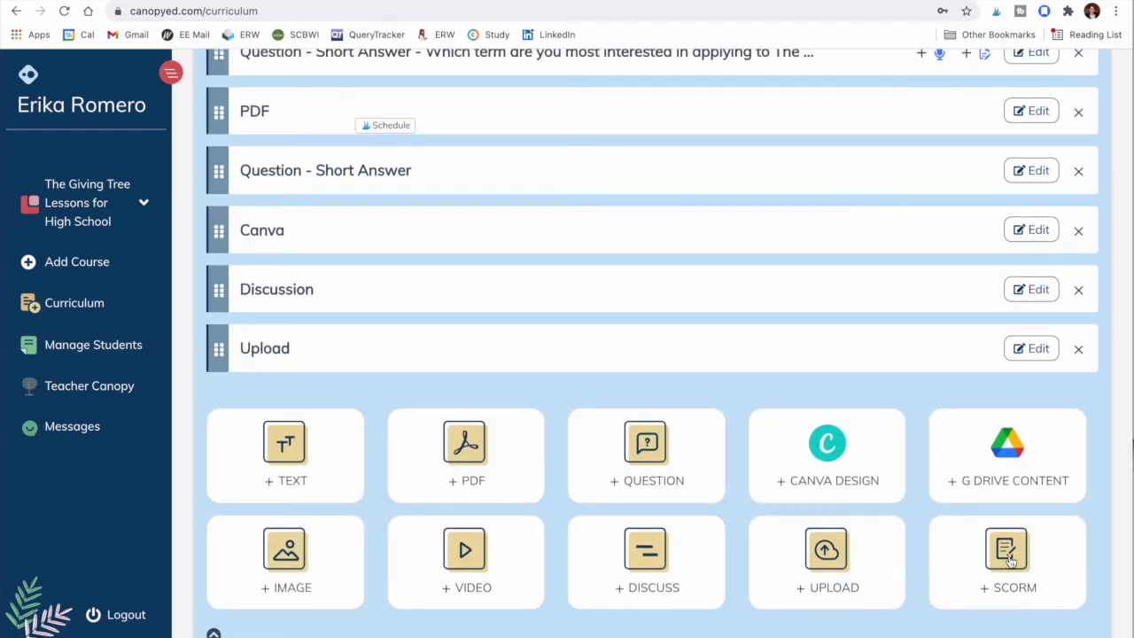
- Remove the Upload, Discussion, Canva, blank Short Answer and blank PDF blocks, confirming each deletion
{"action": "scroll", "coordinate": [1010, 559], "scroll_direction": "up", "scroll_amount": 4}
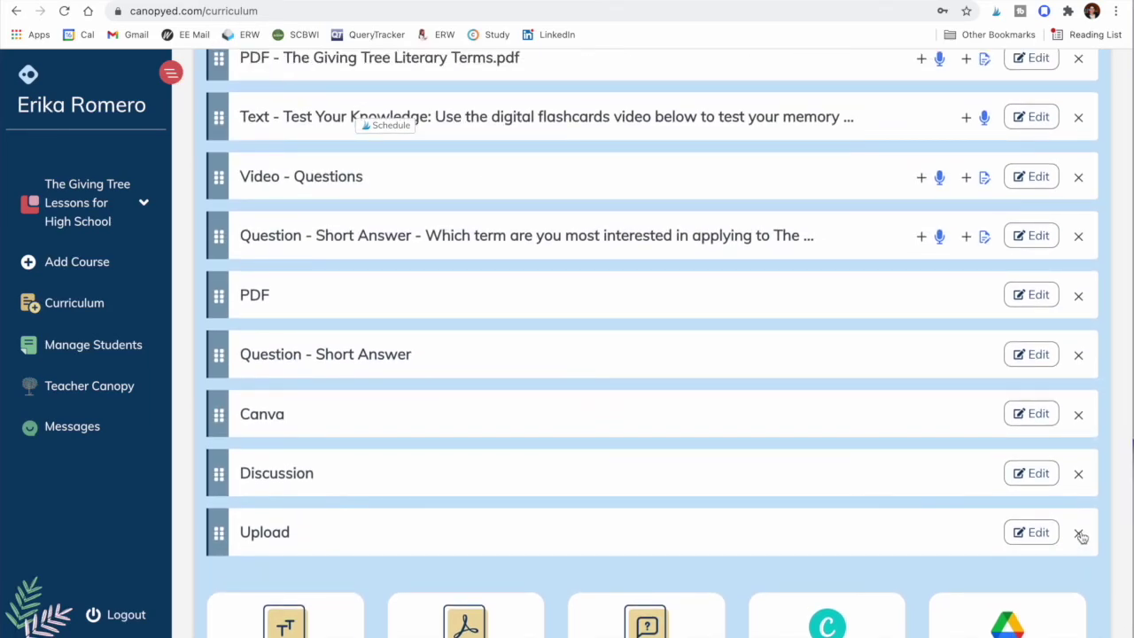
{"action": "left_click", "coordinate": [1079, 533]}
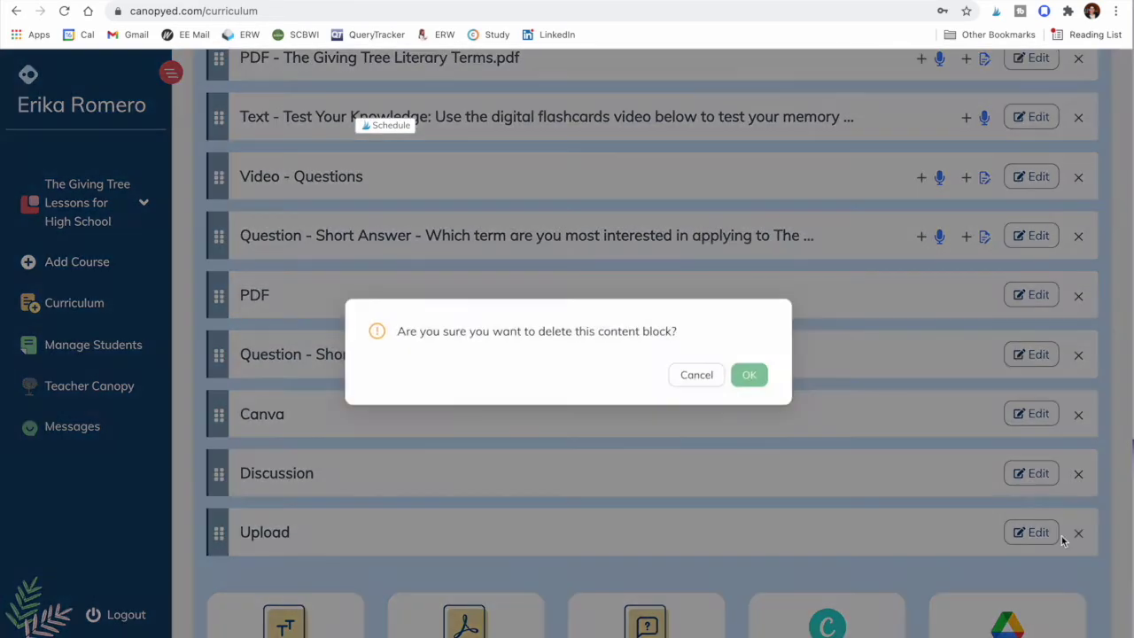
{"action": "left_click", "coordinate": [751, 376]}
{"action": "left_click", "coordinate": [1079, 476]}
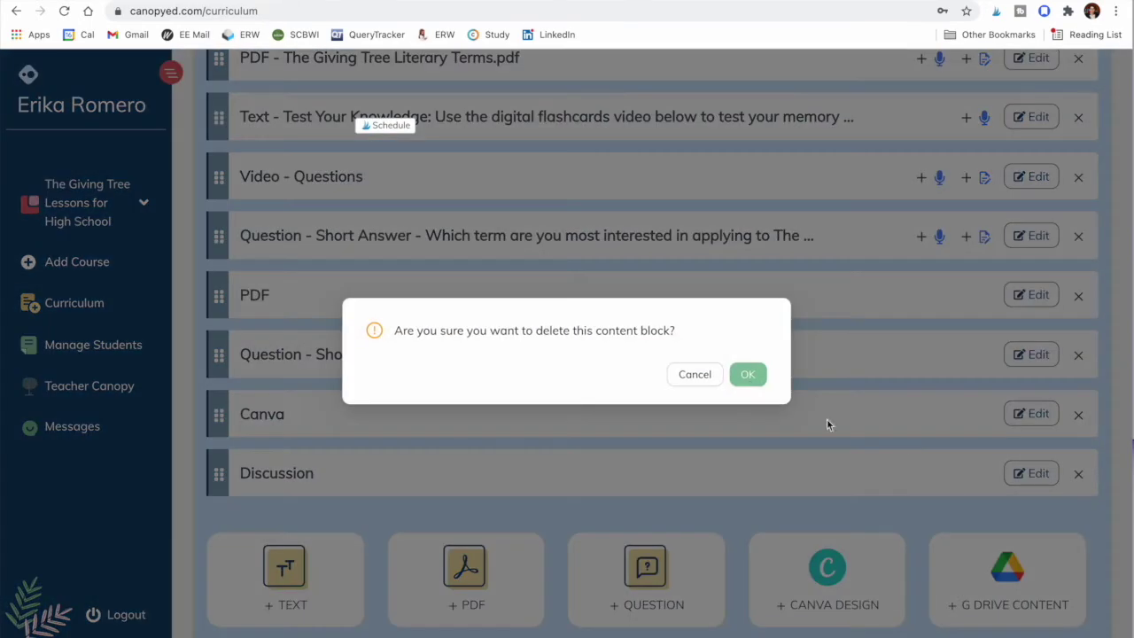
{"action": "left_click", "coordinate": [750, 377]}
{"action": "left_click", "coordinate": [1079, 417]}
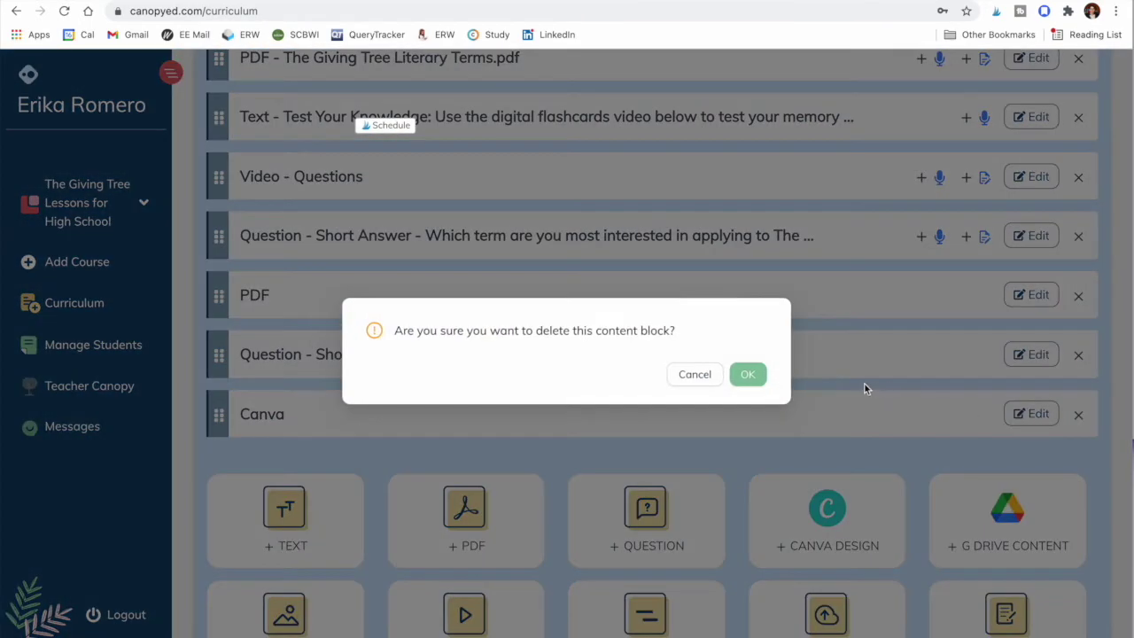
{"action": "left_click", "coordinate": [750, 377]}
{"action": "left_click", "coordinate": [1079, 355]}
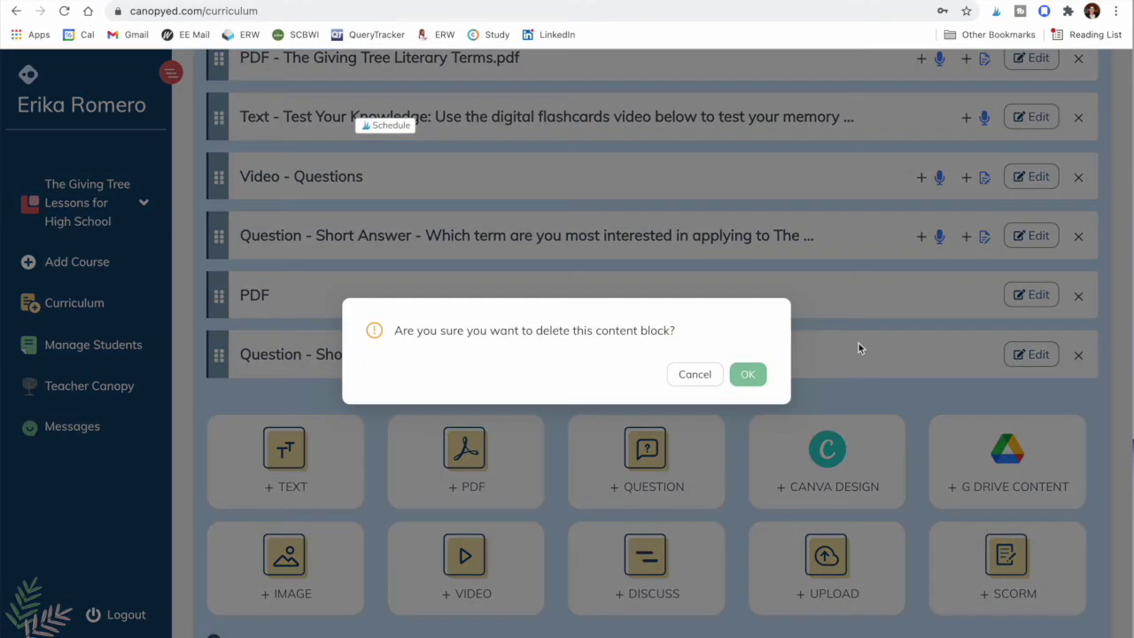
{"action": "left_click", "coordinate": [750, 376]}
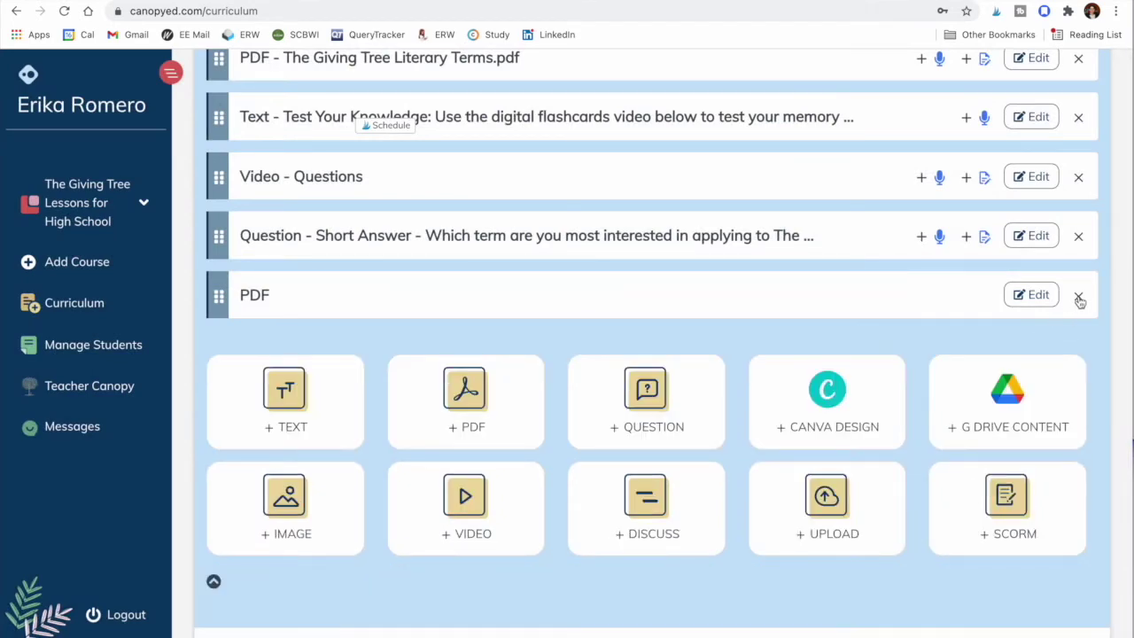
{"action": "left_click", "coordinate": [1078, 297]}
{"action": "left_click", "coordinate": [747, 372]}
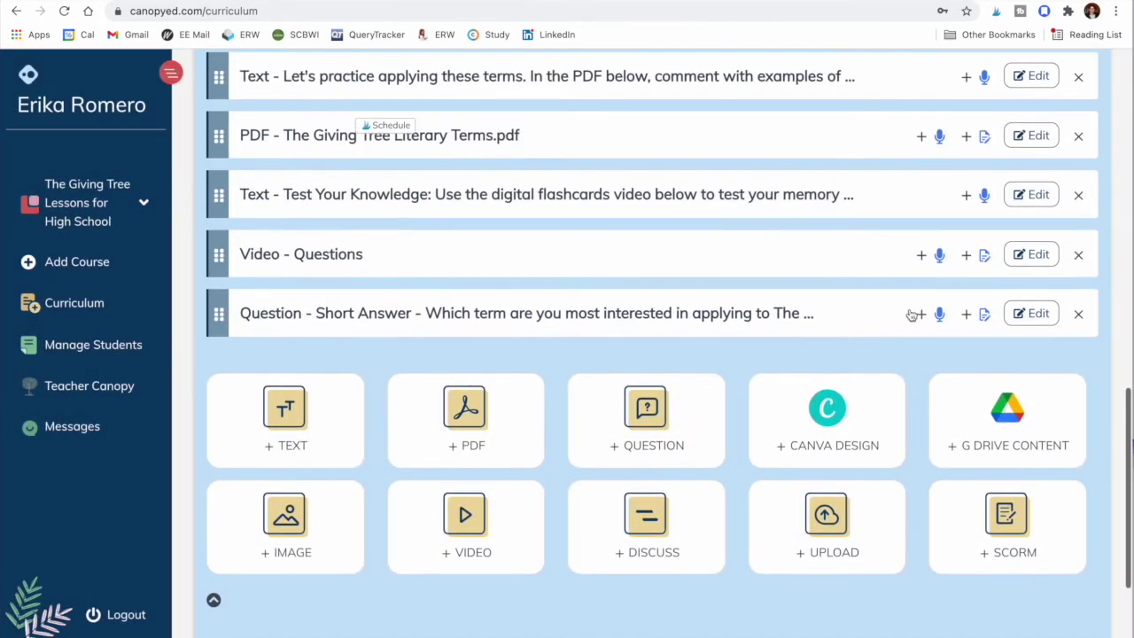
{"action": "scroll", "coordinate": [948, 319], "scroll_direction": "up", "scroll_amount": 2}
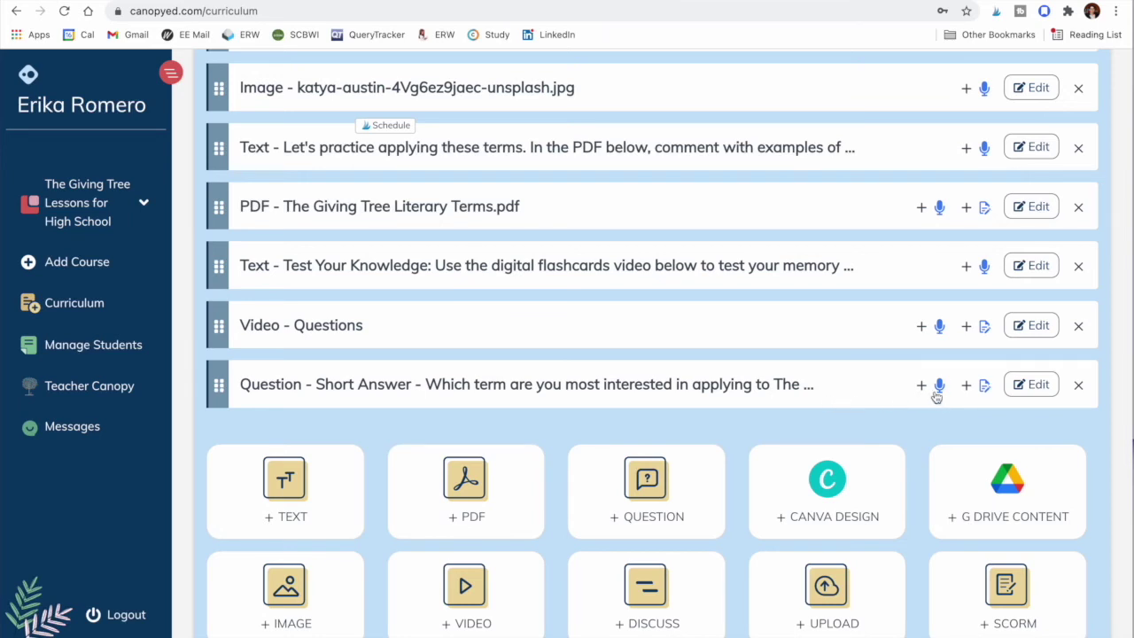
{"action": "scroll", "coordinate": [944, 396], "scroll_direction": "up", "scroll_amount": 3}
{"action": "scroll", "coordinate": [944, 396], "scroll_direction": "up", "scroll_amount": 8}
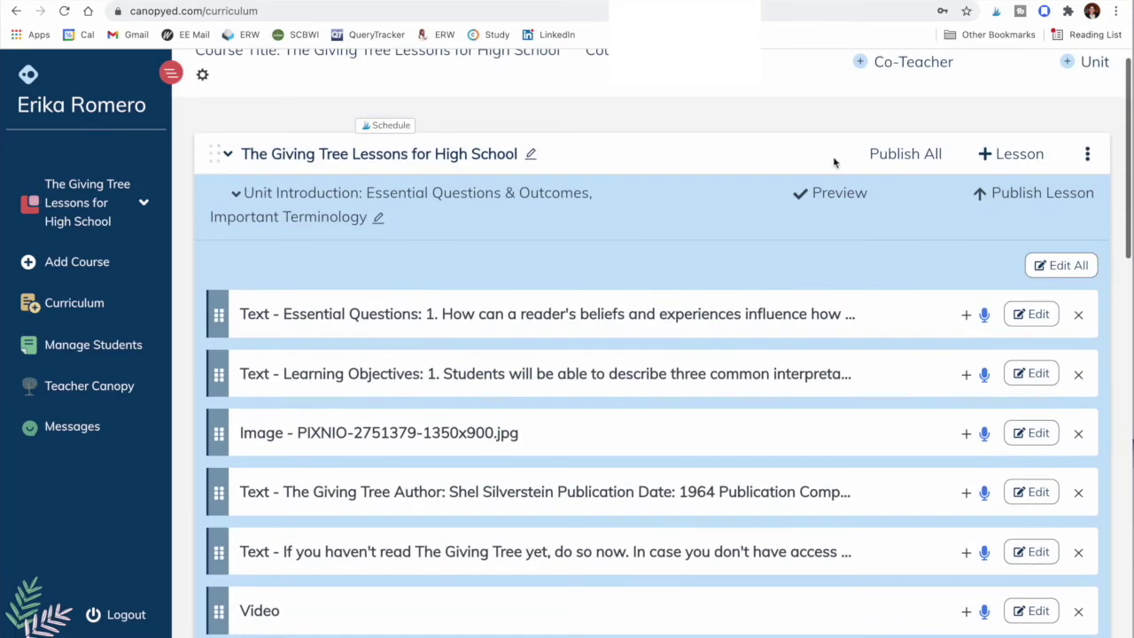
{"action": "left_click", "coordinate": [840, 200]}
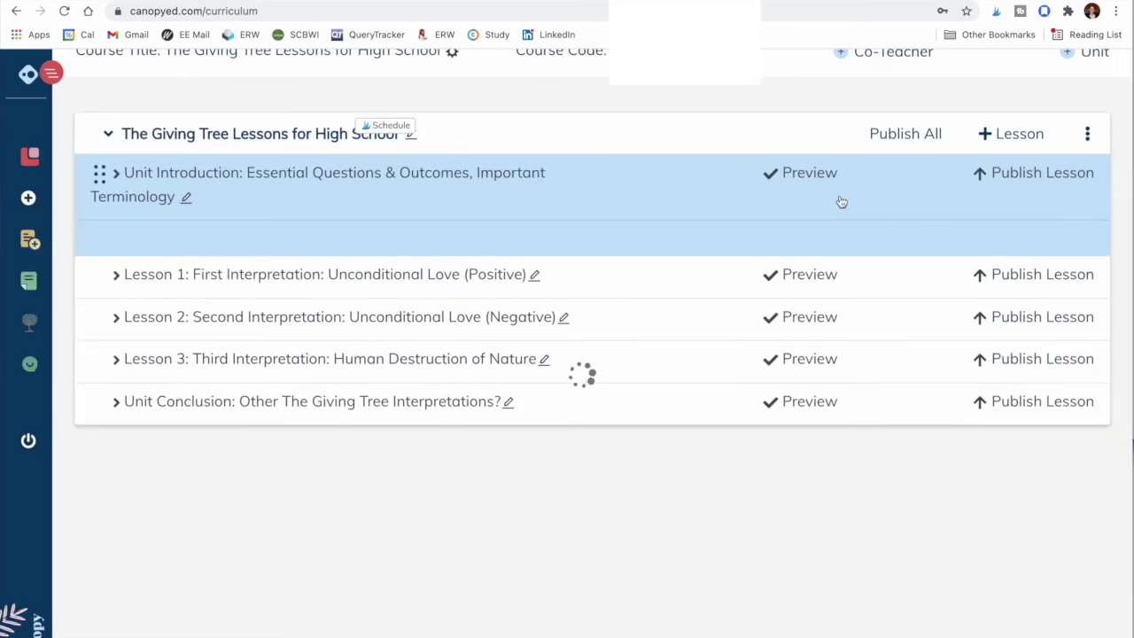
{"action": "scroll", "coordinate": [1114, 452], "scroll_direction": "down", "scroll_amount": 3}
{"action": "scroll", "coordinate": [1115, 452], "scroll_direction": "down", "scroll_amount": 15}
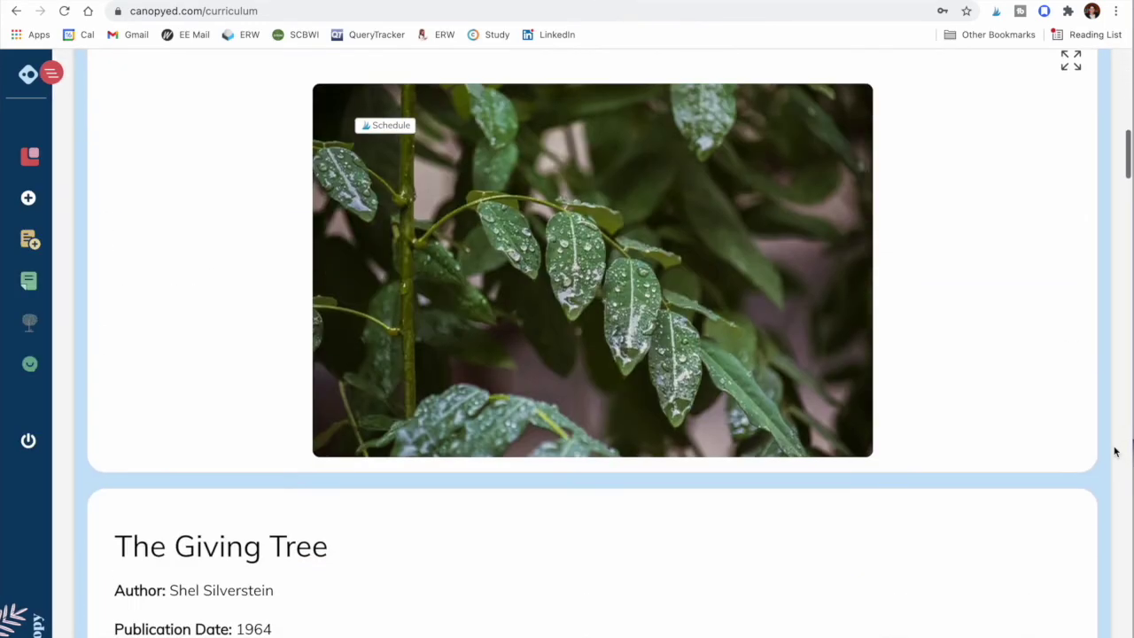
{"action": "scroll", "coordinate": [1115, 451], "scroll_direction": "down", "scroll_amount": 3}
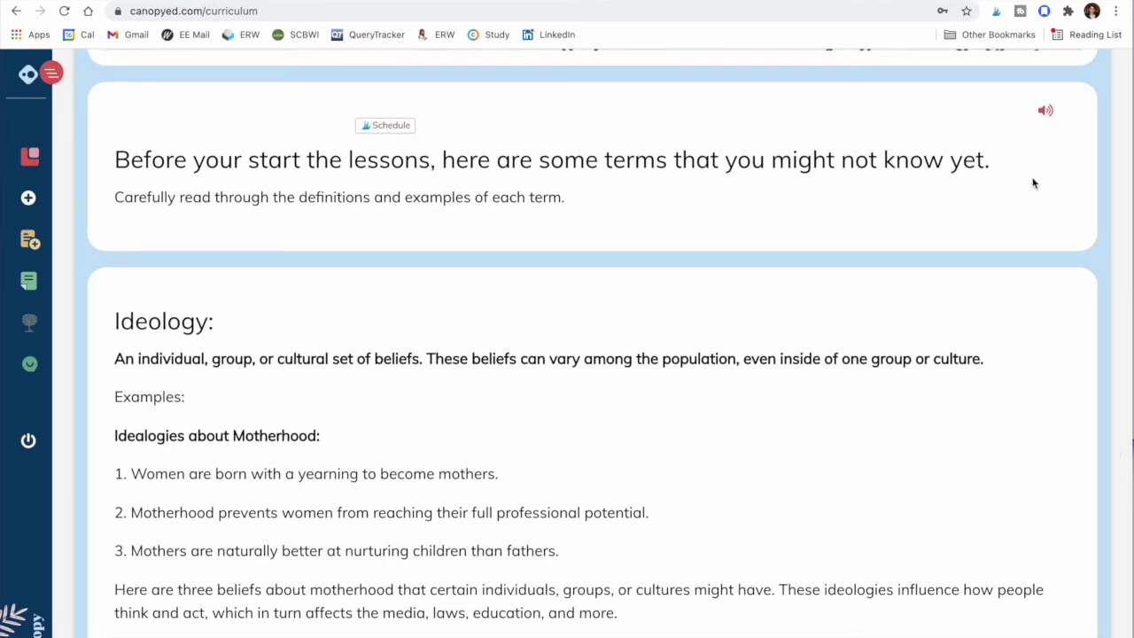
{"action": "scroll", "coordinate": [1052, 181], "scroll_direction": "up", "scroll_amount": 20}
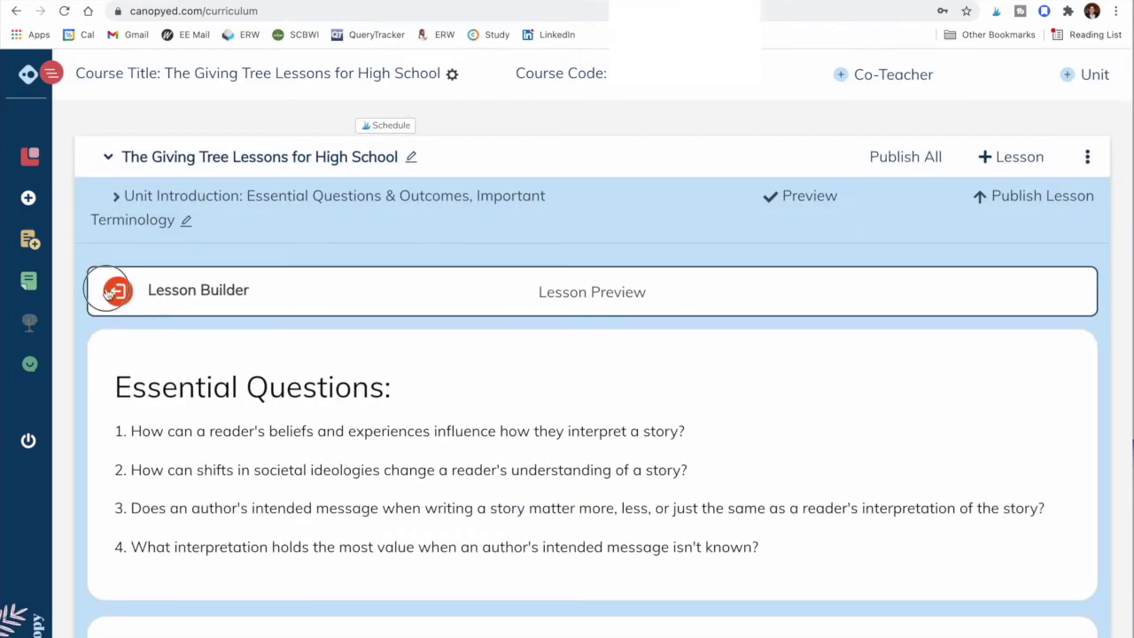
{"action": "left_click", "coordinate": [118, 292]}
{"action": "scroll", "coordinate": [192, 367], "scroll_direction": "down", "scroll_amount": 2}
- Scroll past the lesson content and open Manage Students on its Progress tracking tab
{"action": "scroll", "coordinate": [192, 367], "scroll_direction": "down", "scroll_amount": 15}
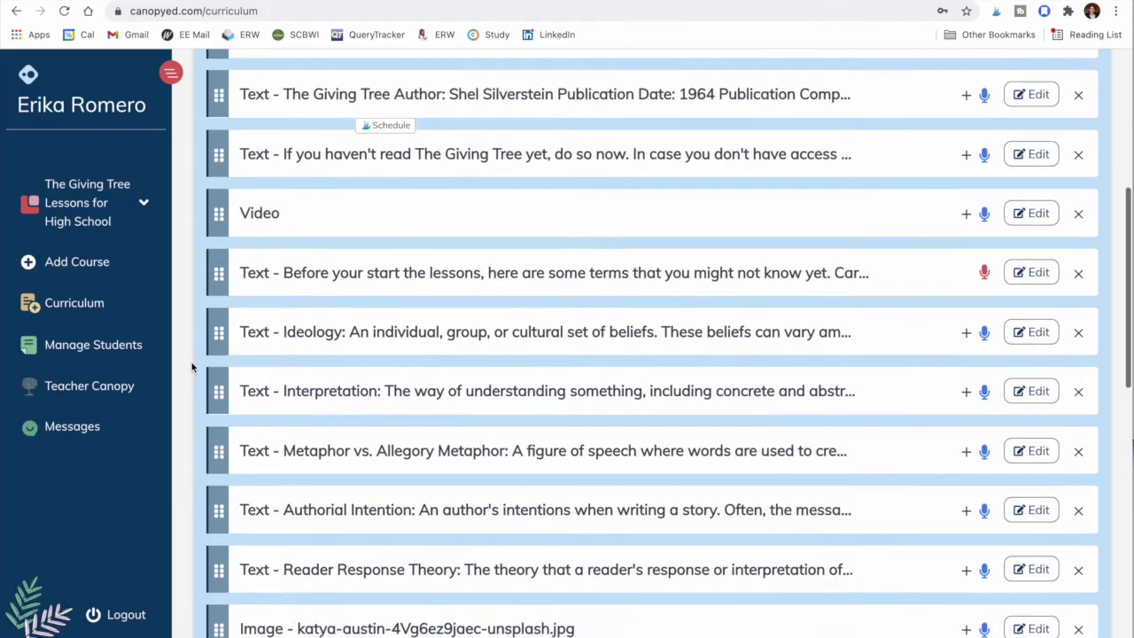
{"action": "scroll", "coordinate": [191, 367], "scroll_direction": "down", "scroll_amount": 3}
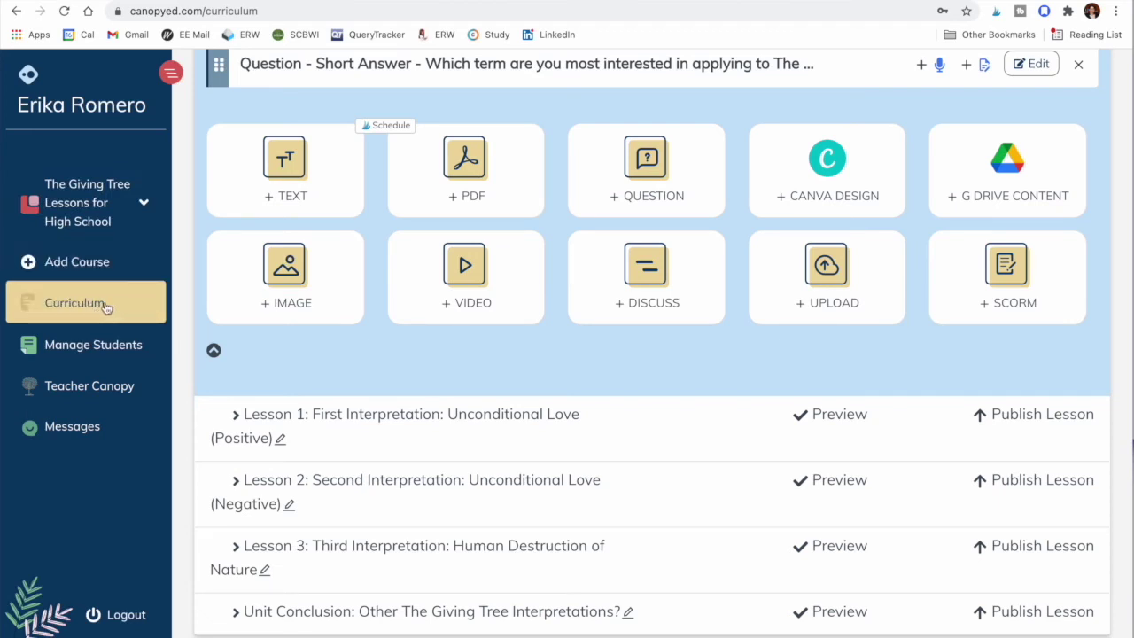
{"action": "left_click", "coordinate": [93, 348]}
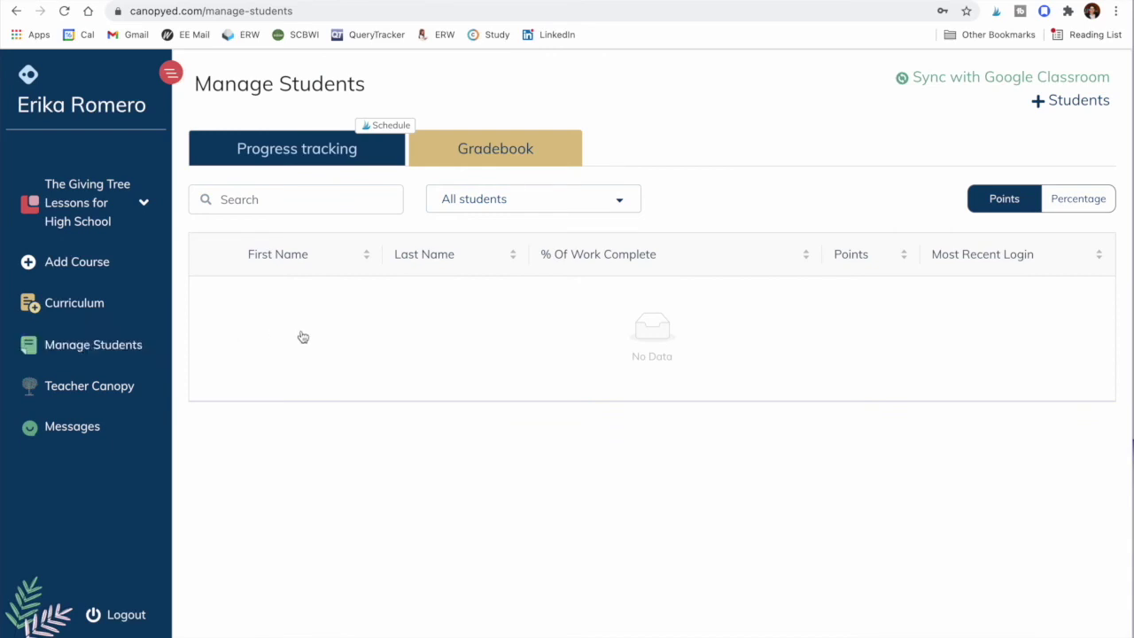
- Switch Manage Students to the Gradebook tab with grades shown as percentages
{"action": "triple_click", "coordinate": [395, 347]}
{"action": "left_click", "coordinate": [399, 343]}
{"action": "left_click", "coordinate": [485, 159]}
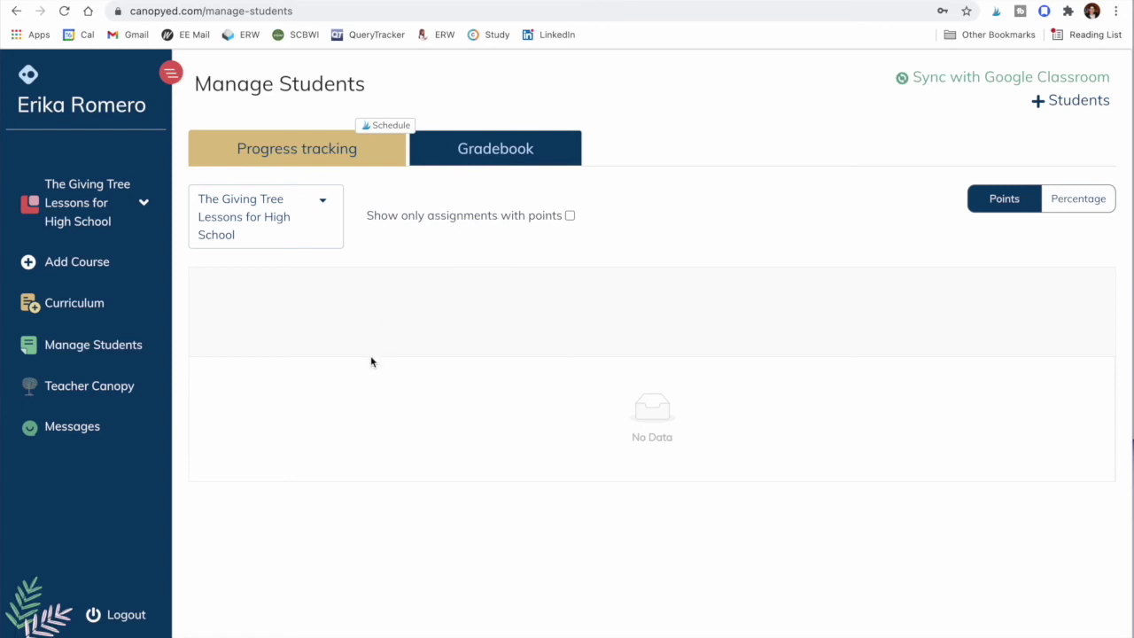
{"action": "left_click", "coordinate": [1063, 202]}
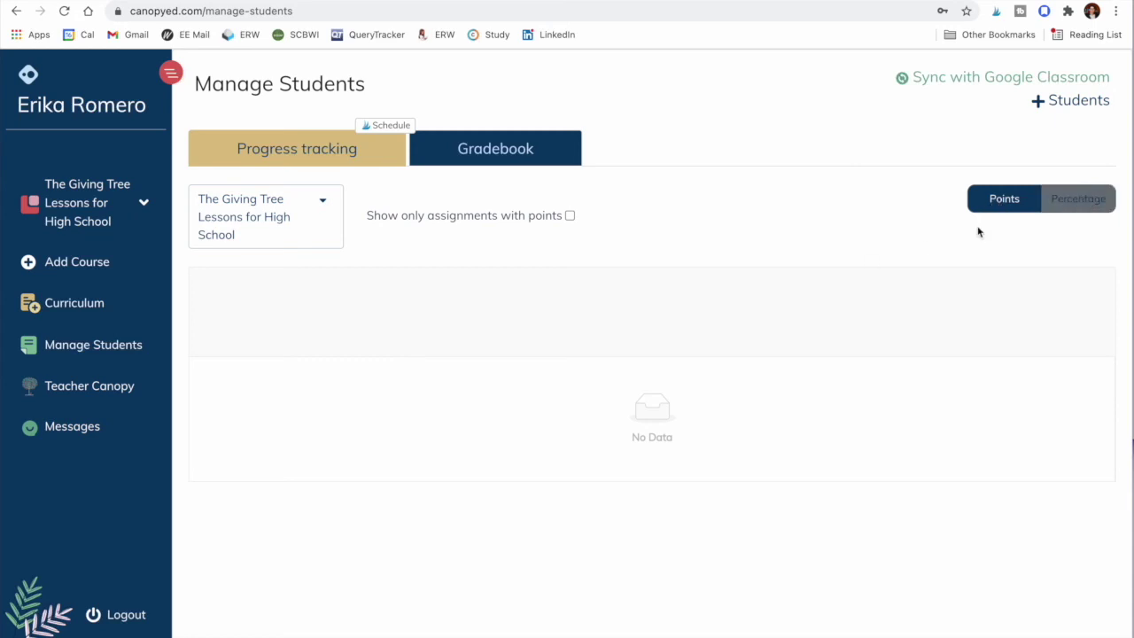
- View the Teacher Canopy communities page, then go to Canopy's public Pricing page
{"action": "left_click", "coordinate": [104, 377]}
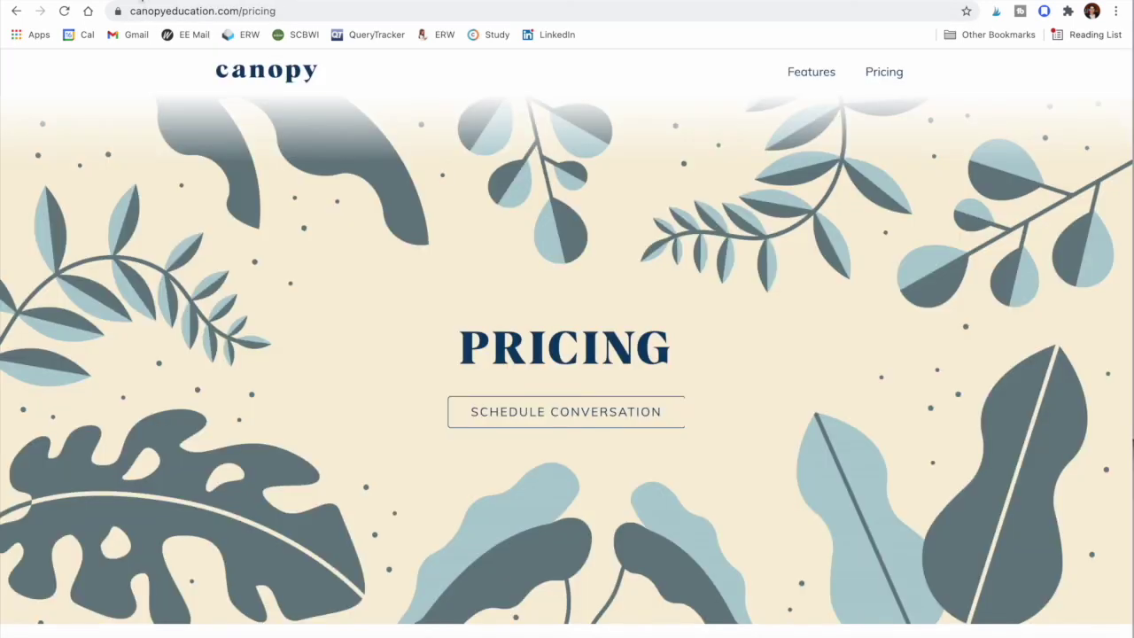
{"action": "left_click", "coordinate": [249, 78]}
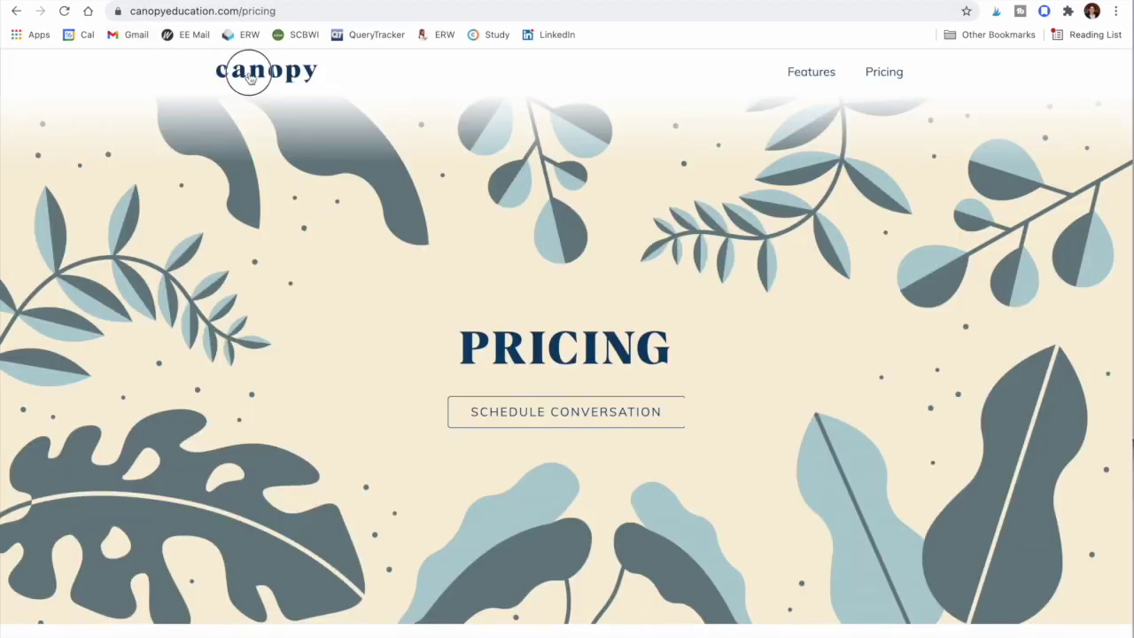